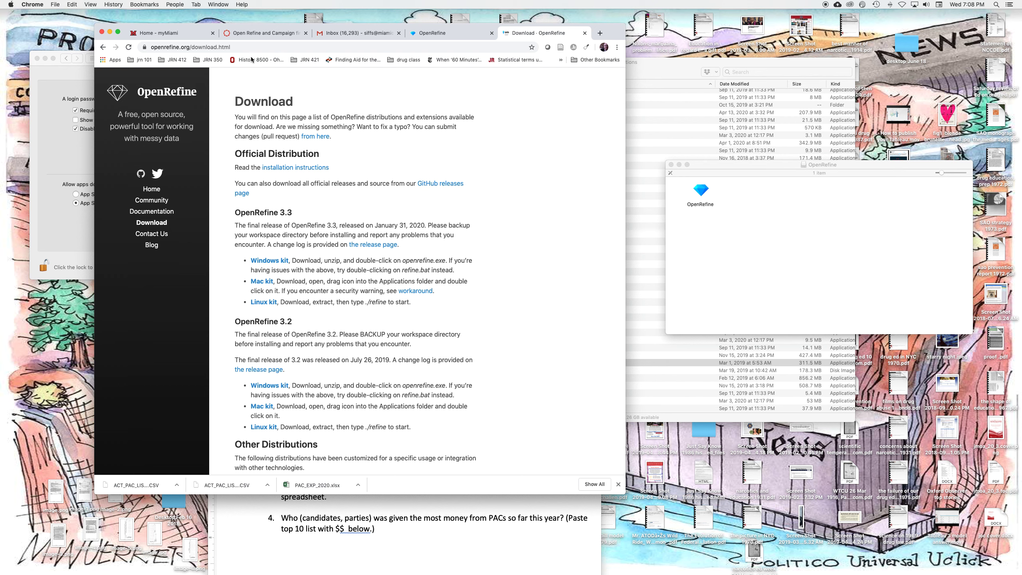
Highlight the address of the OpenRefine download page and move the OpenRefine disk image window closer to the browser
drag(235, 47, 143, 47)
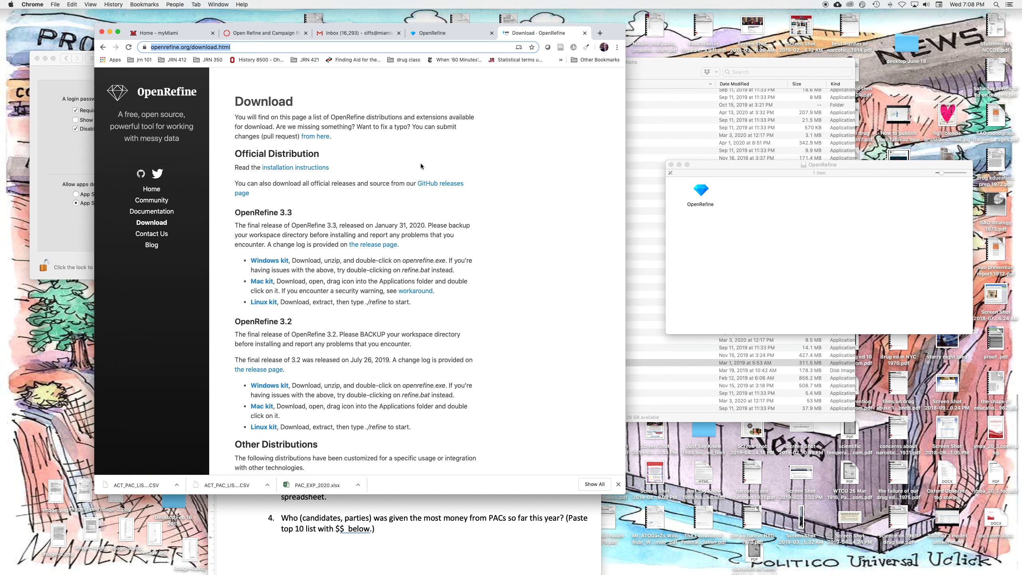
click(430, 169)
drag(758, 168, 679, 141)
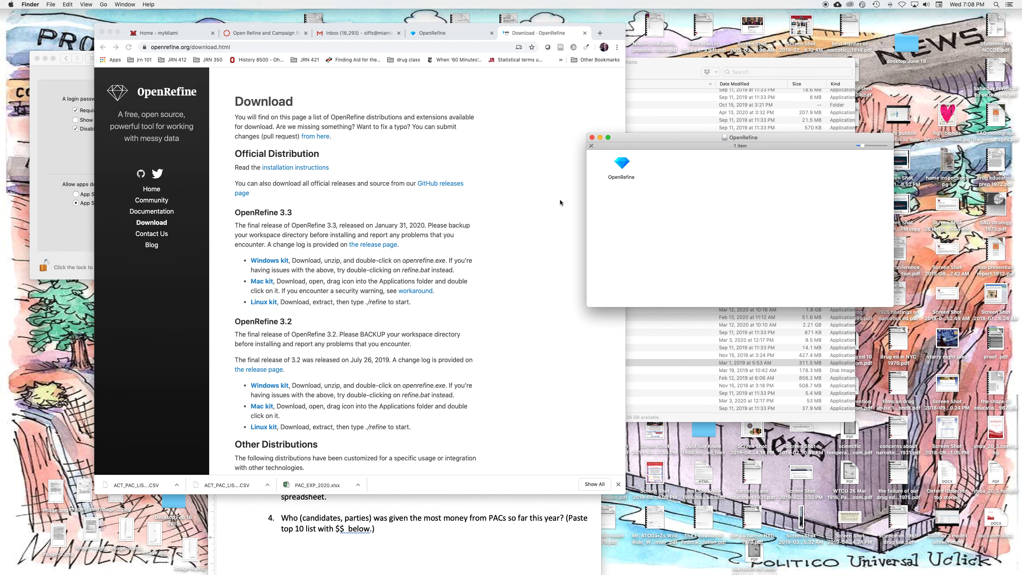
Switch to System Preferences and reopen the Security & Privacy settings from the overview of all preferences
click(78, 228)
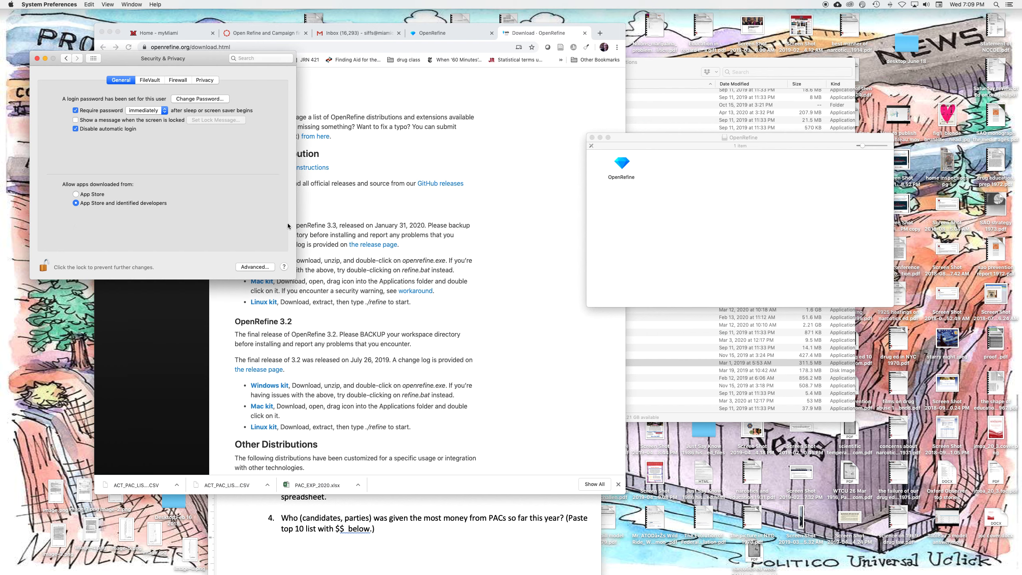
click(66, 58)
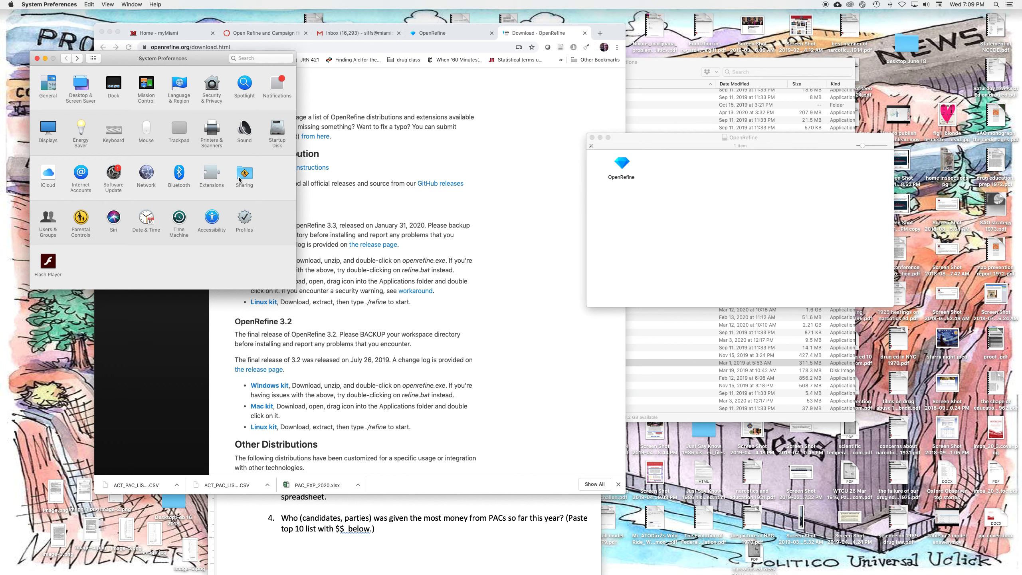
click(217, 89)
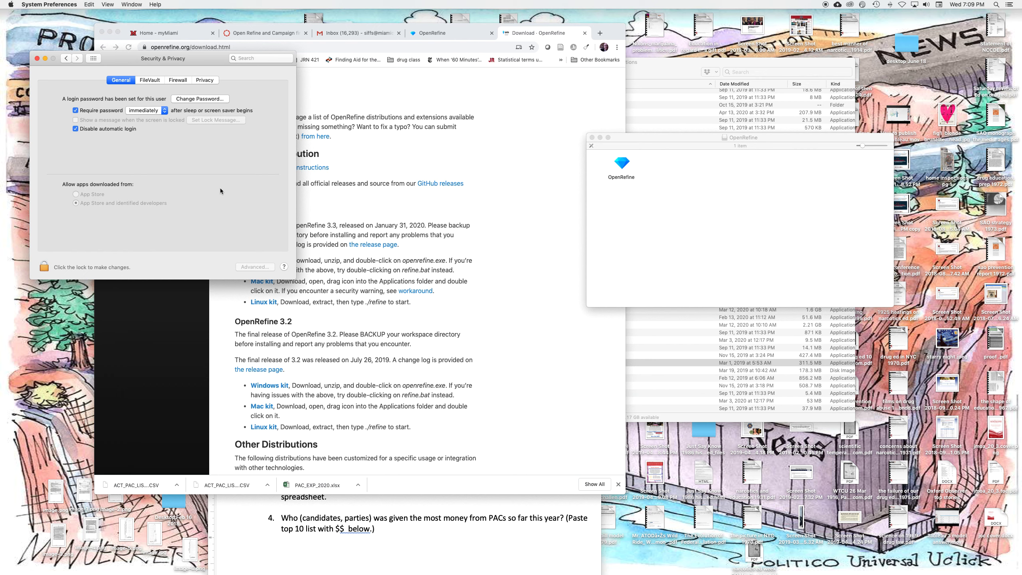
Switch to the OpenRefine start page in Chrome, then enlarge and reposition the browser window
click(528, 178)
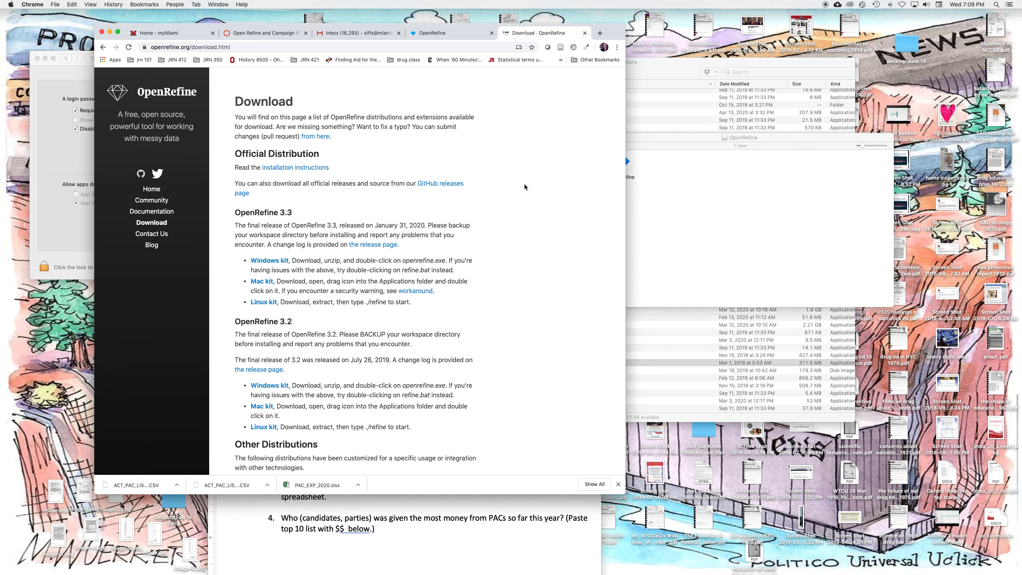
click(457, 36)
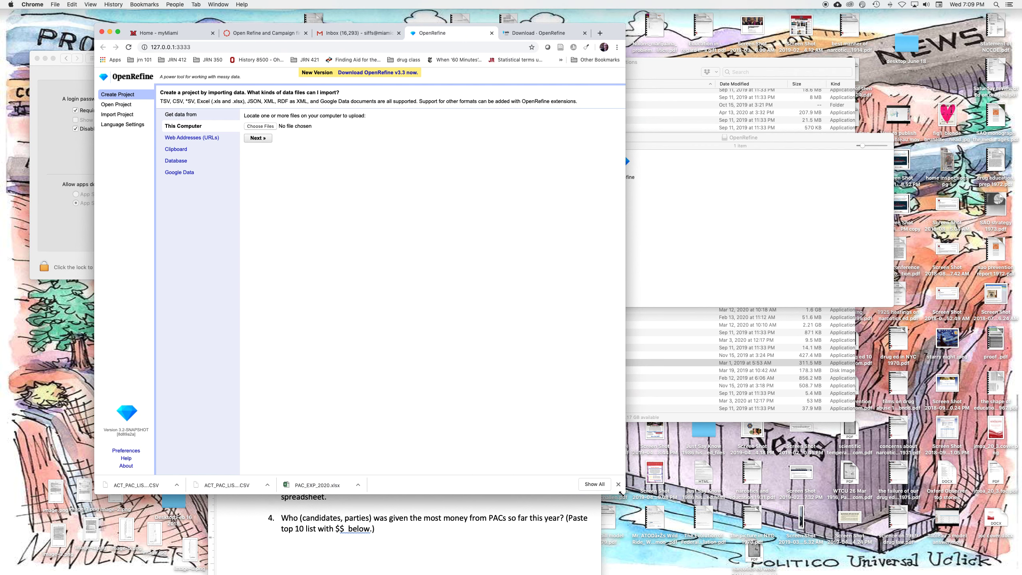
drag(624, 493, 871, 534)
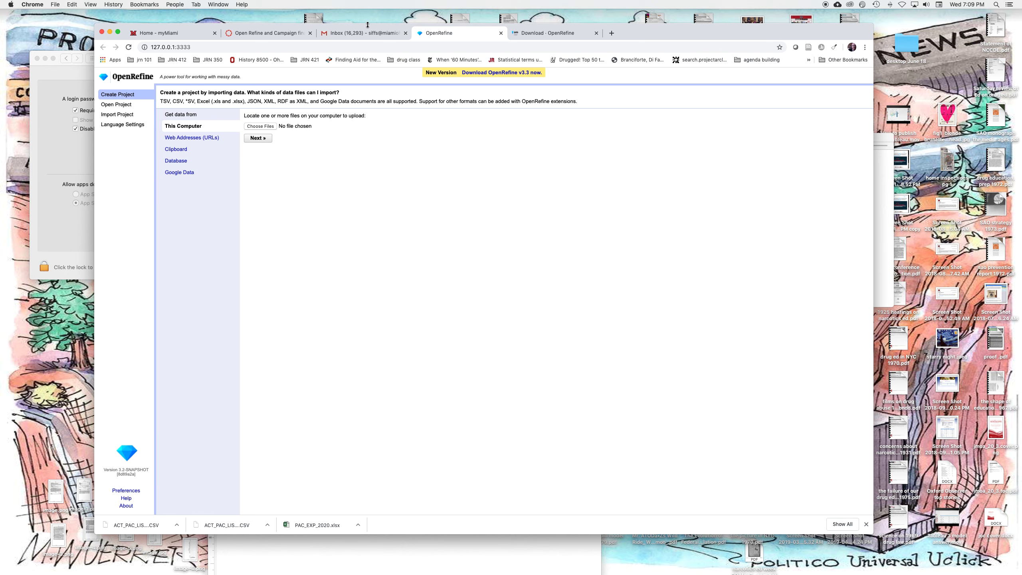
drag(365, 28, 408, 14)
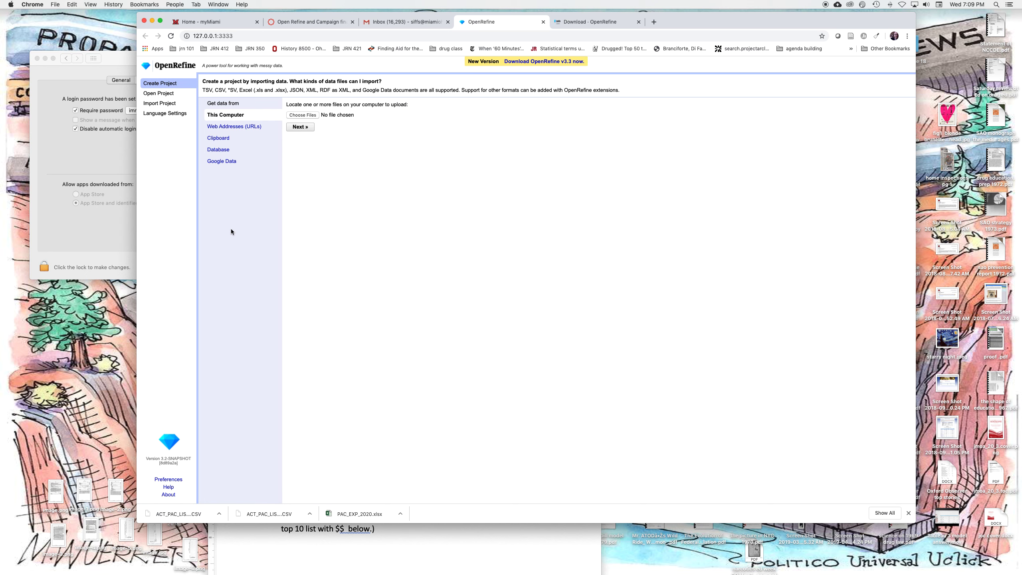
Try to create a project by uploading PAC_EXP_2020.xlsx from the Downloads folder
click(307, 115)
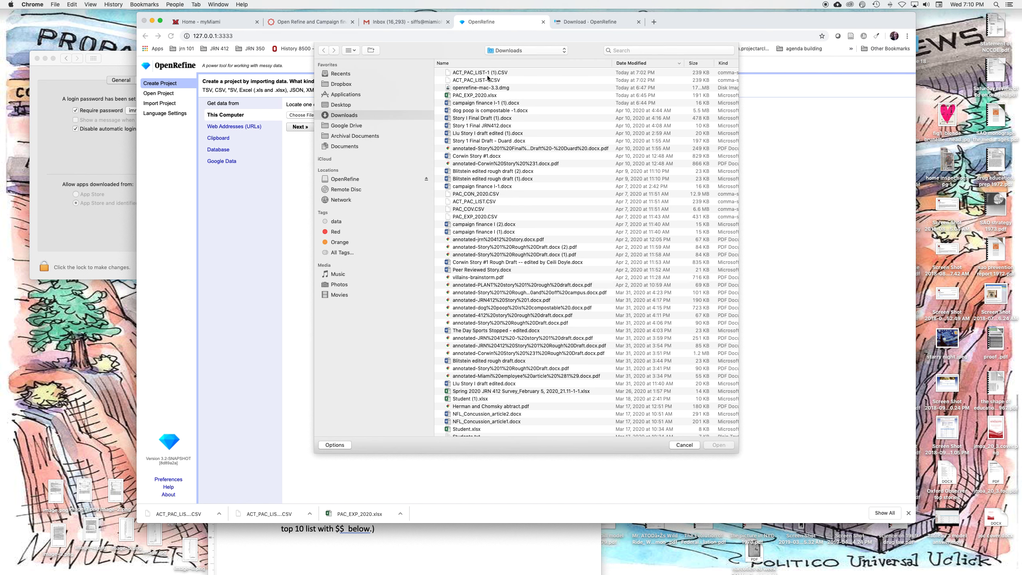
click(487, 96)
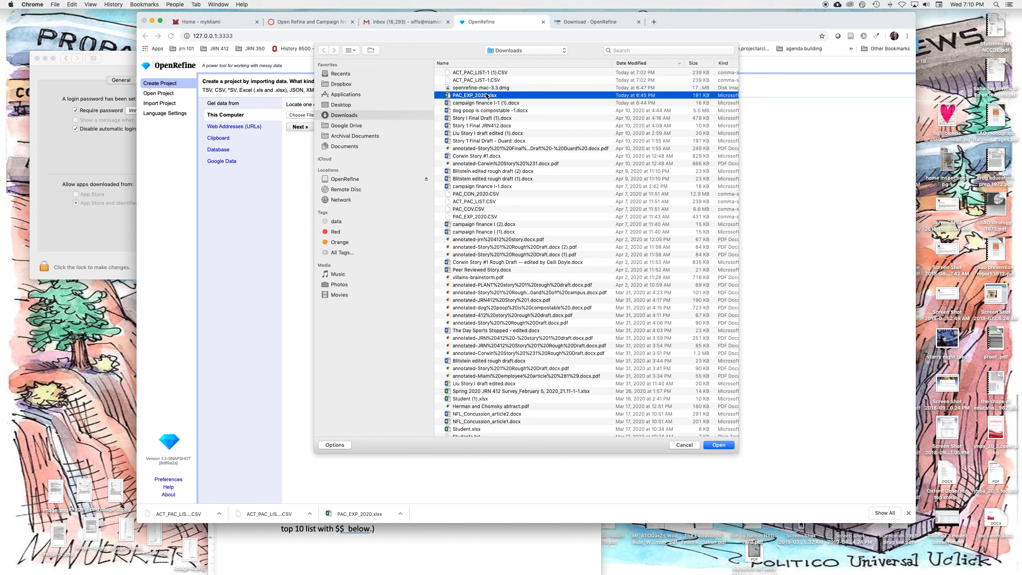
click(713, 446)
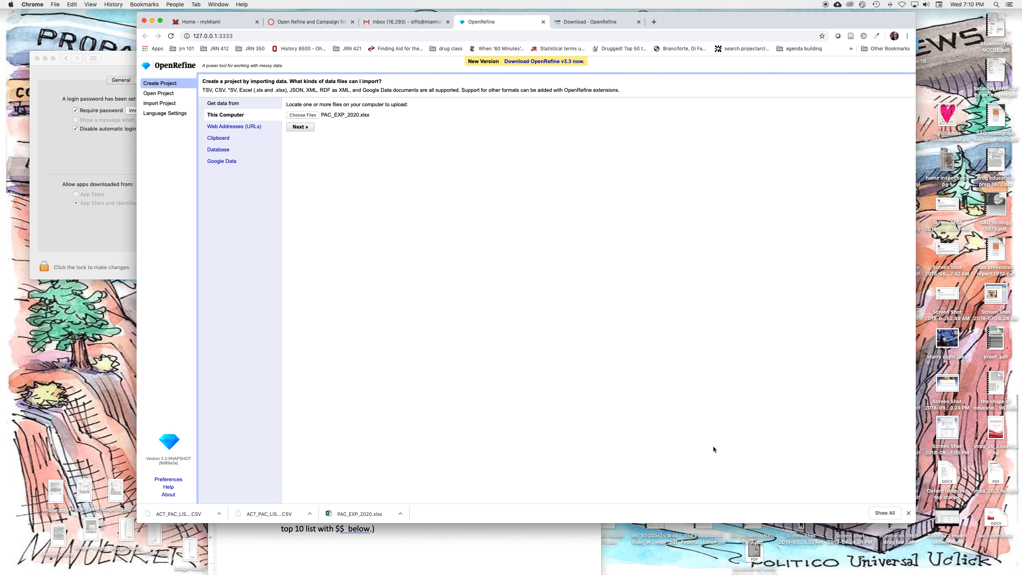
click(292, 127)
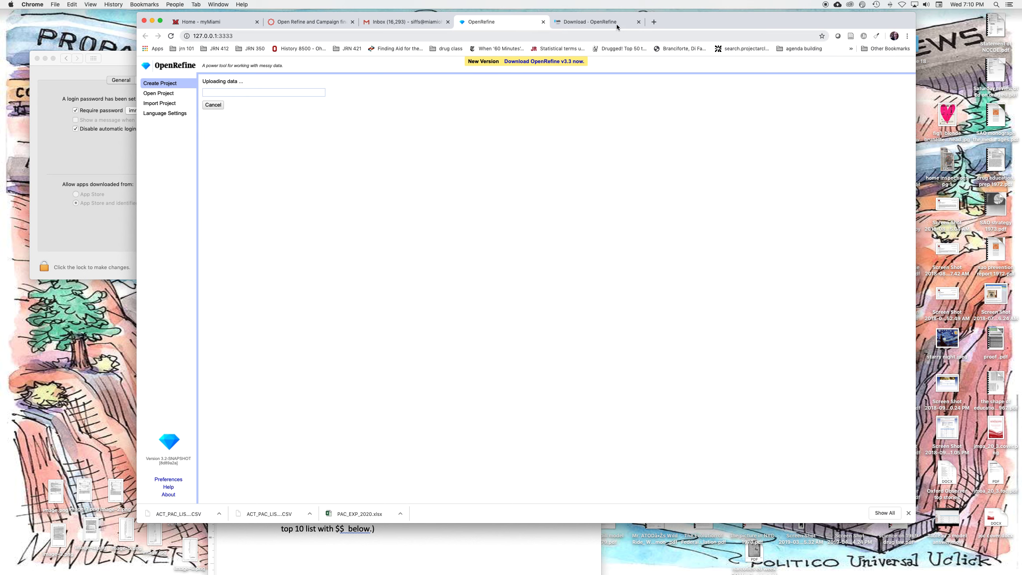
Cancel the running upload and try uploading PAC_EXP_2020.xlsx a second time
drag(711, 20, 666, 28)
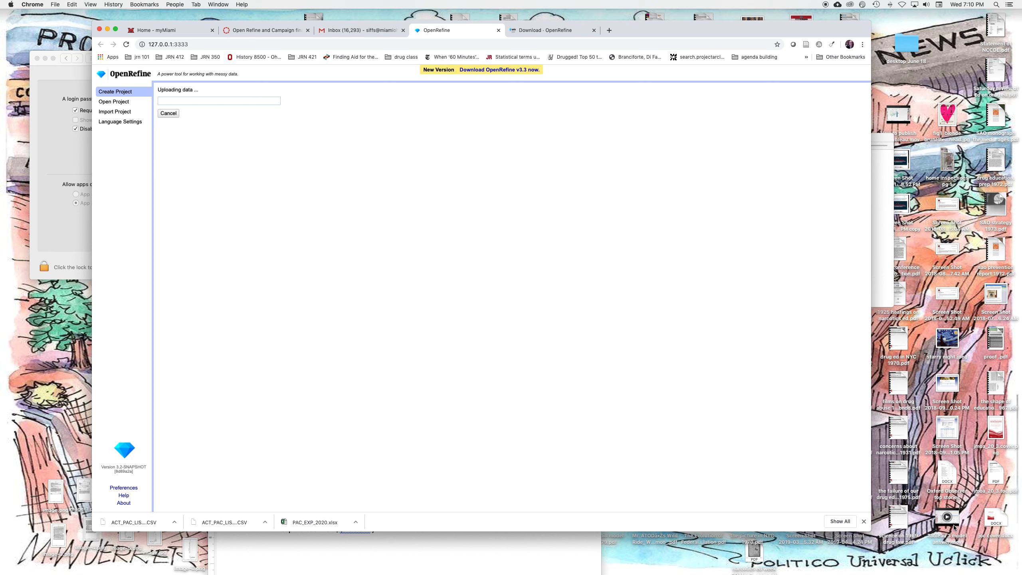
click(542, 32)
click(464, 27)
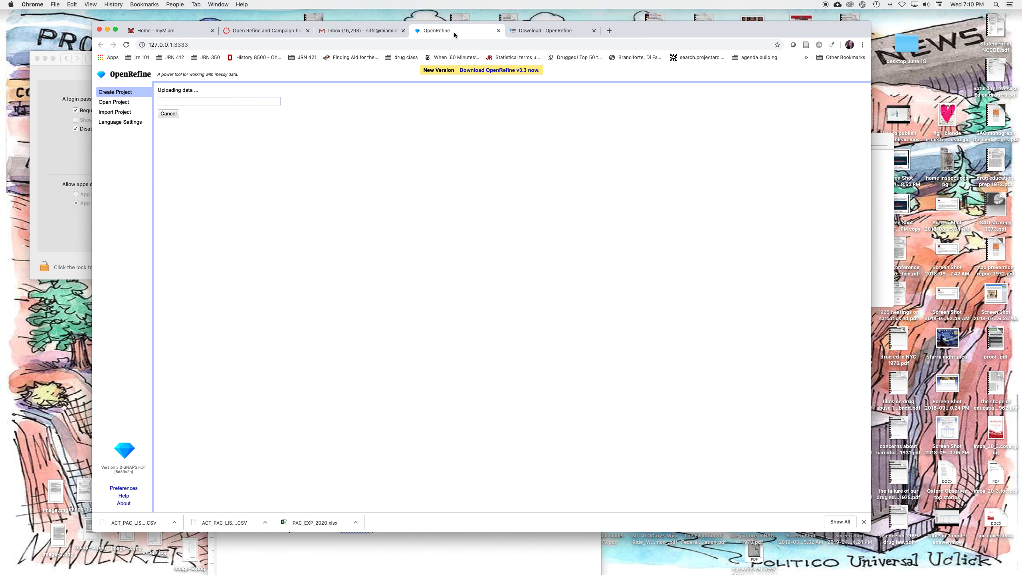
click(168, 113)
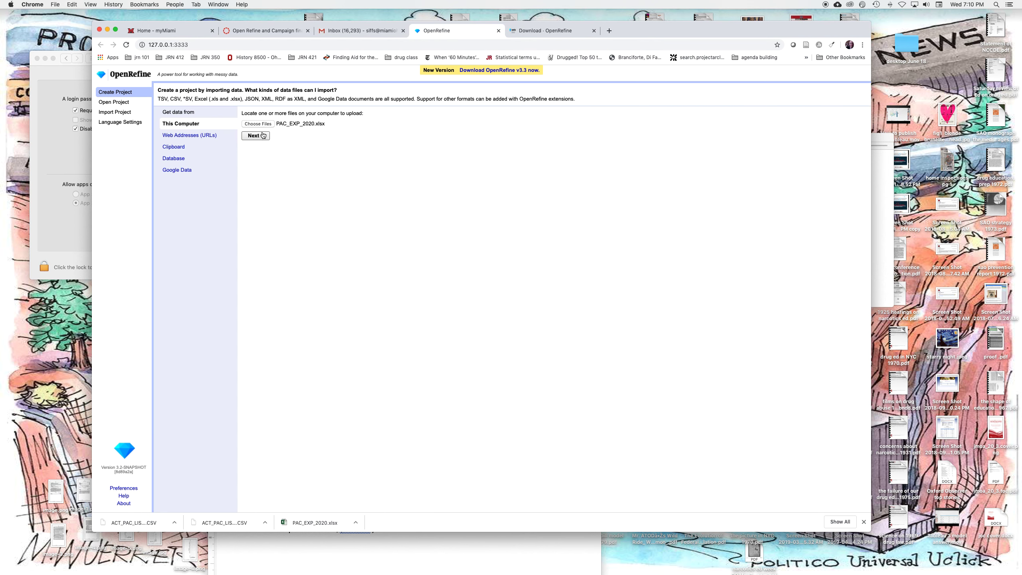
click(261, 135)
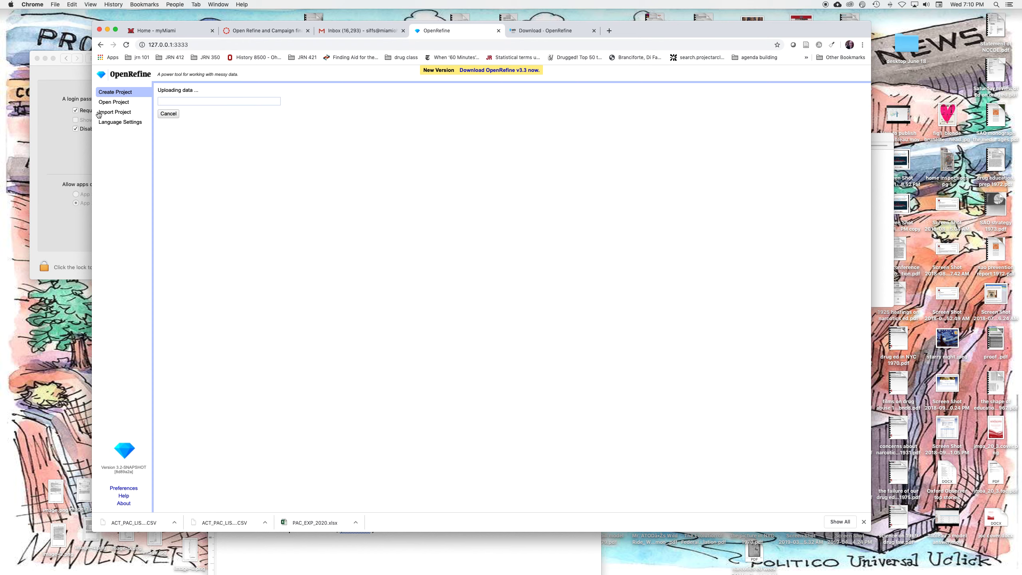
Open the most recently modified existing project, PAC_EXP_2019 CSV, and look across its columns
click(110, 103)
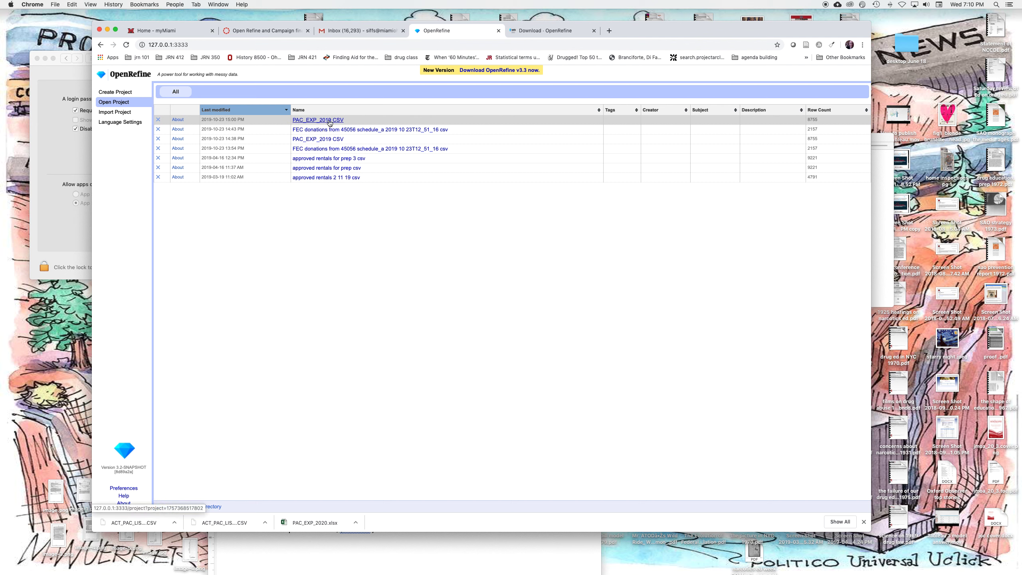
click(329, 122)
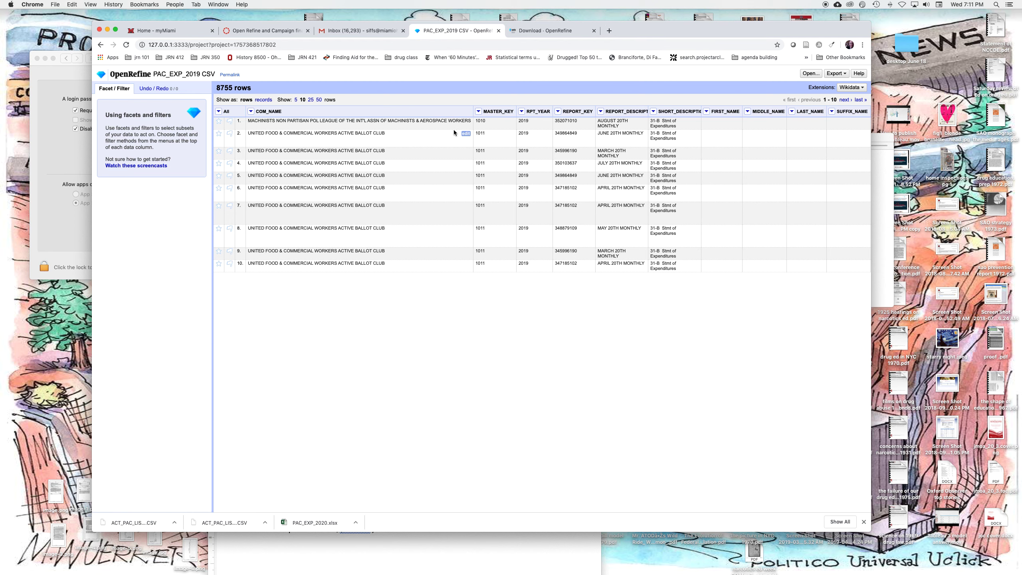
scroll(768, 189, right, 5)
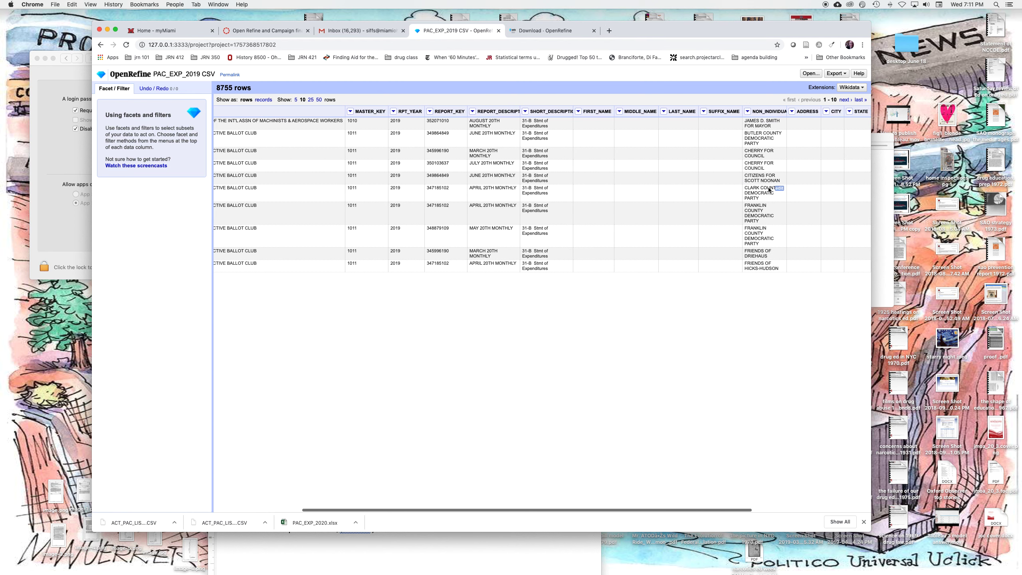
scroll(744, 181, left, 5)
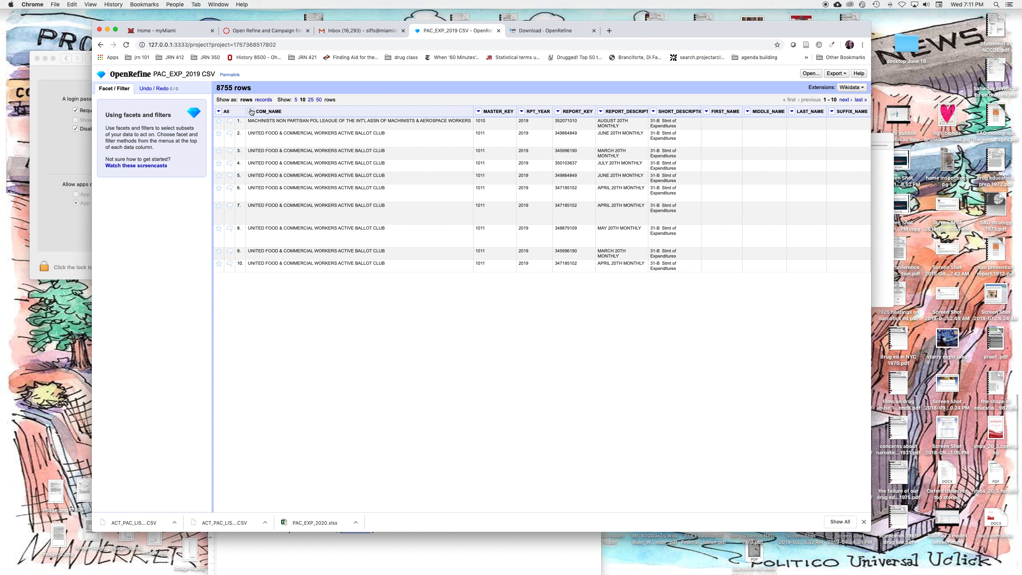
Add a text facet on the COM_NAME column
click(251, 111)
mouse_move(261, 122)
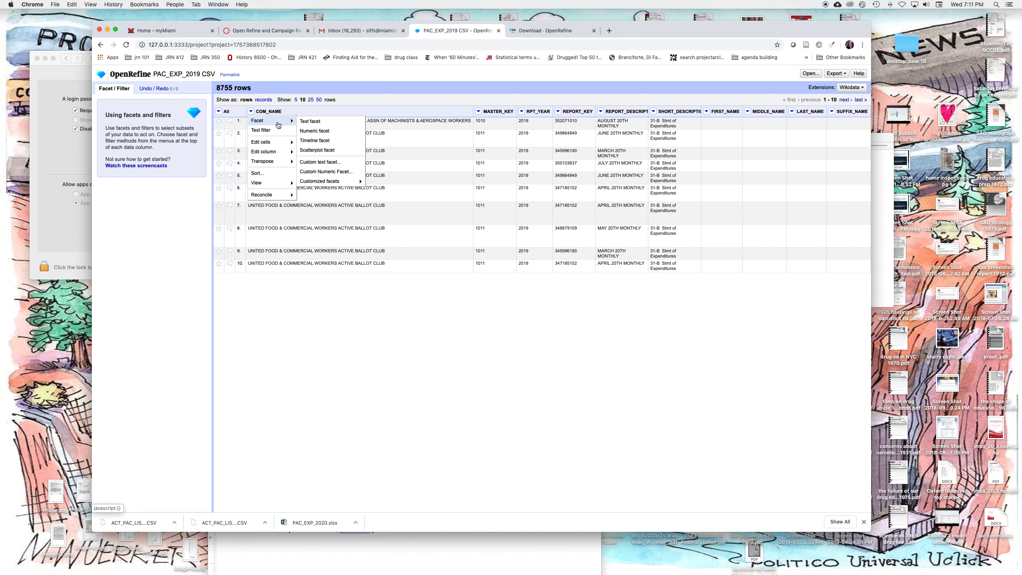
click(307, 122)
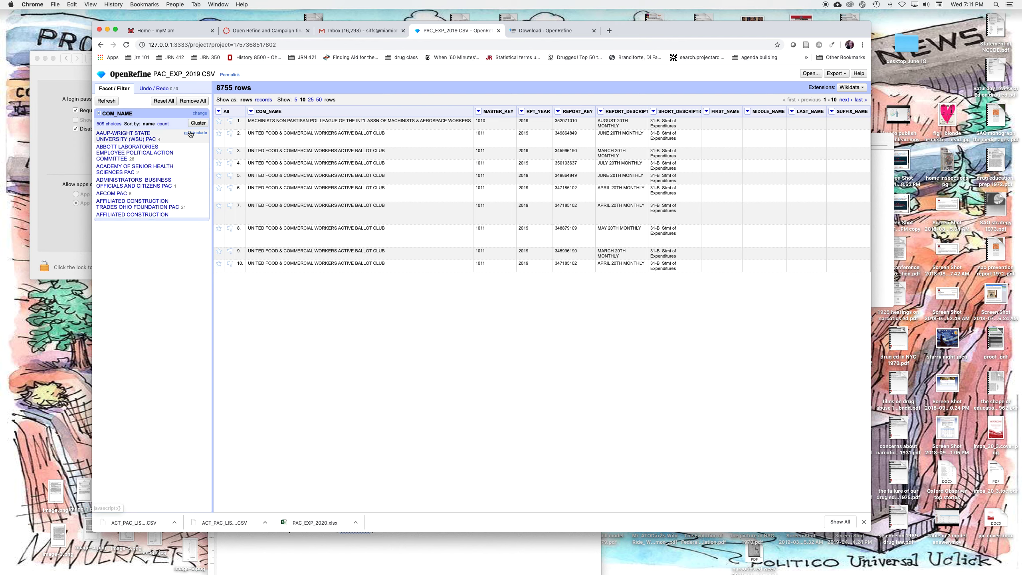
Check the COM_NAME facet for clusters using the key collision and nearest neighbor methods, and close the clustering dialog
click(197, 123)
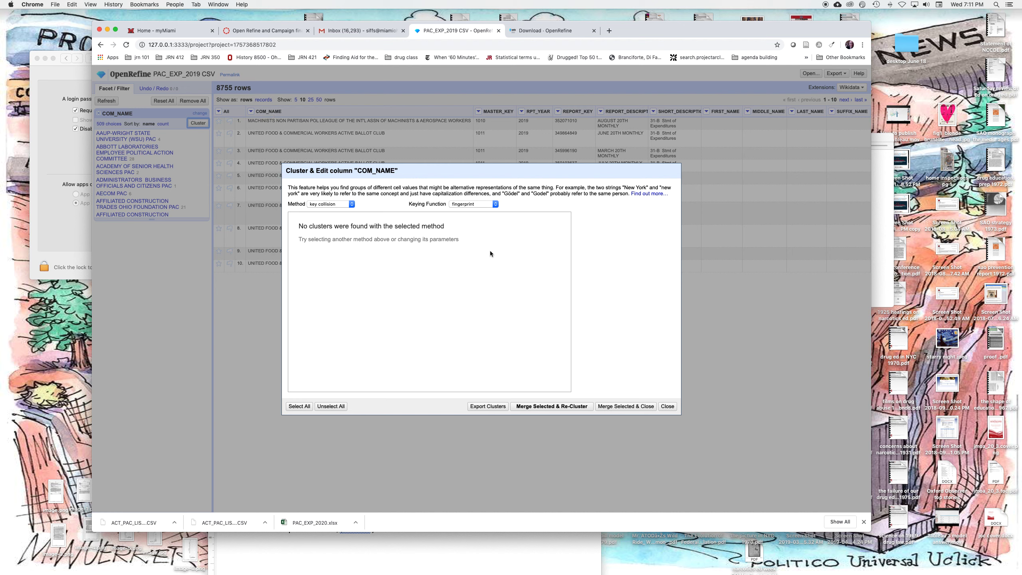
click(353, 204)
click(348, 209)
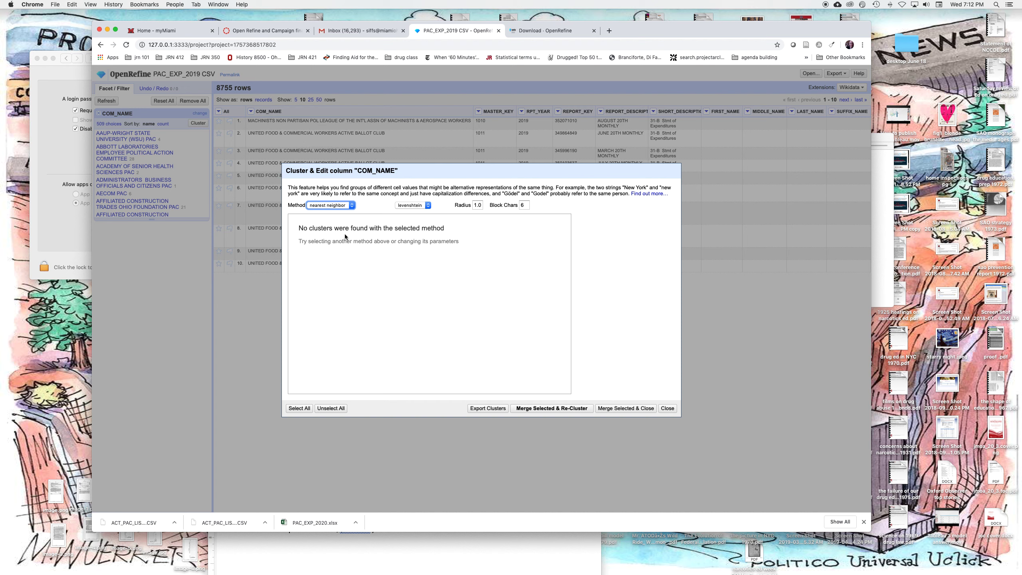
click(667, 410)
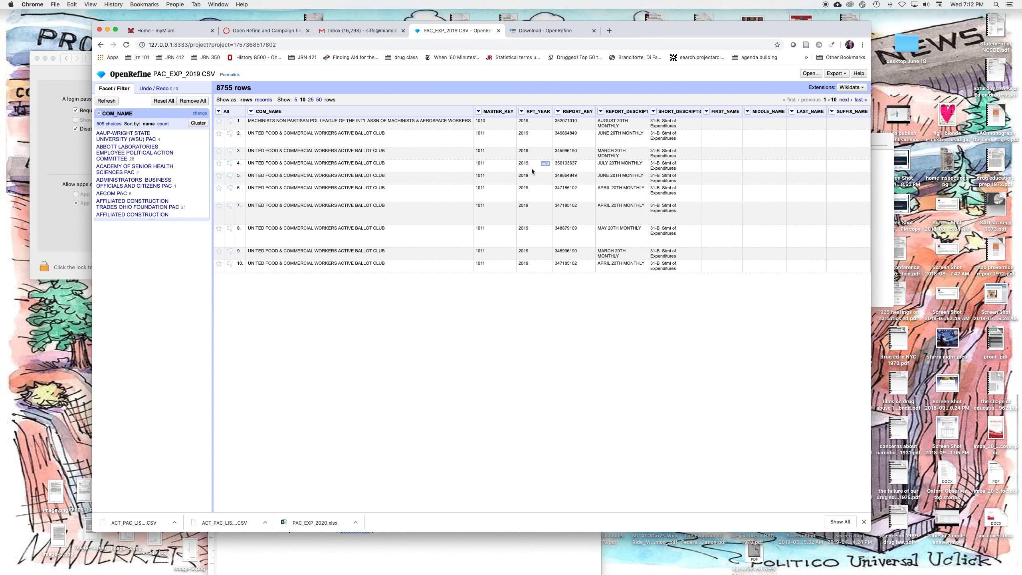
Add a text facet on the NON_INDIVIDUAL column
scroll(531, 168, right, 5)
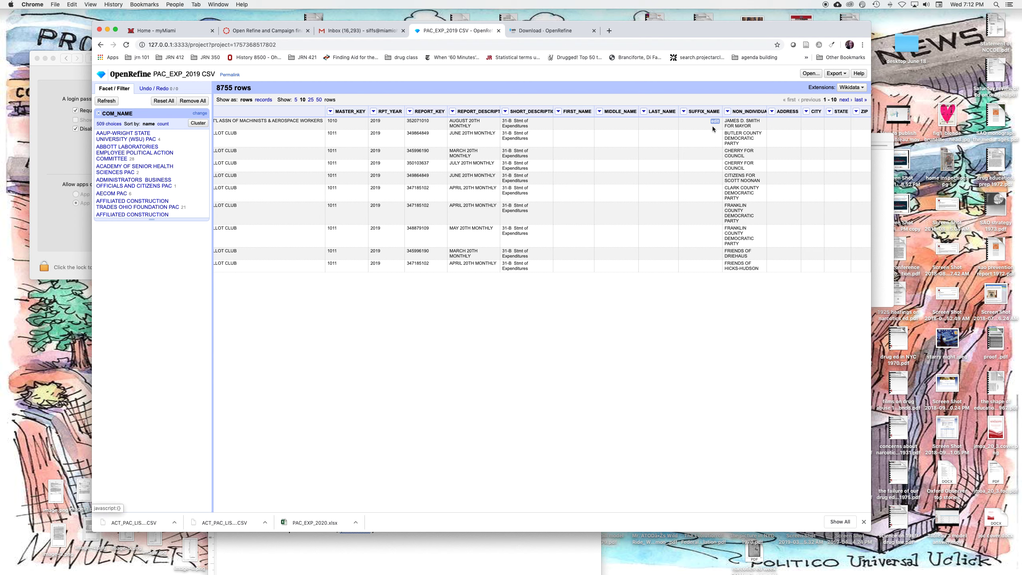
scroll(493, 180, left, 3)
scroll(491, 180, left, 1)
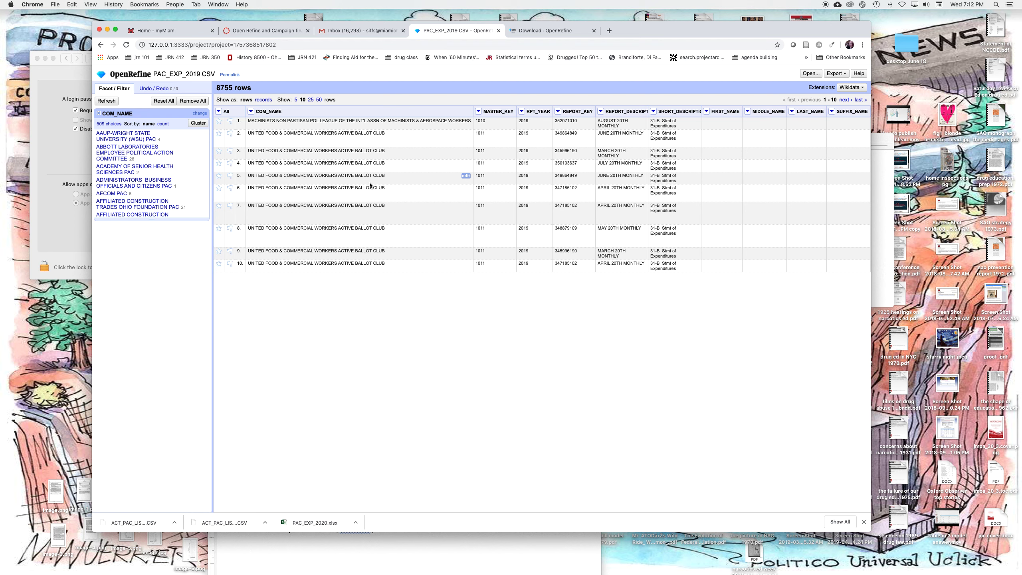
scroll(511, 232, right, 3)
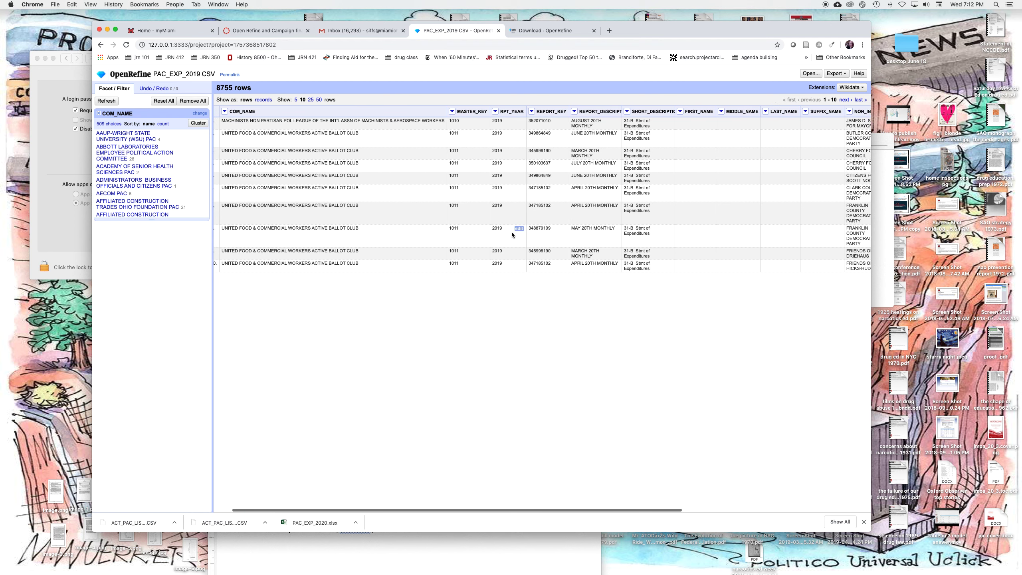
scroll(506, 230, left, 3)
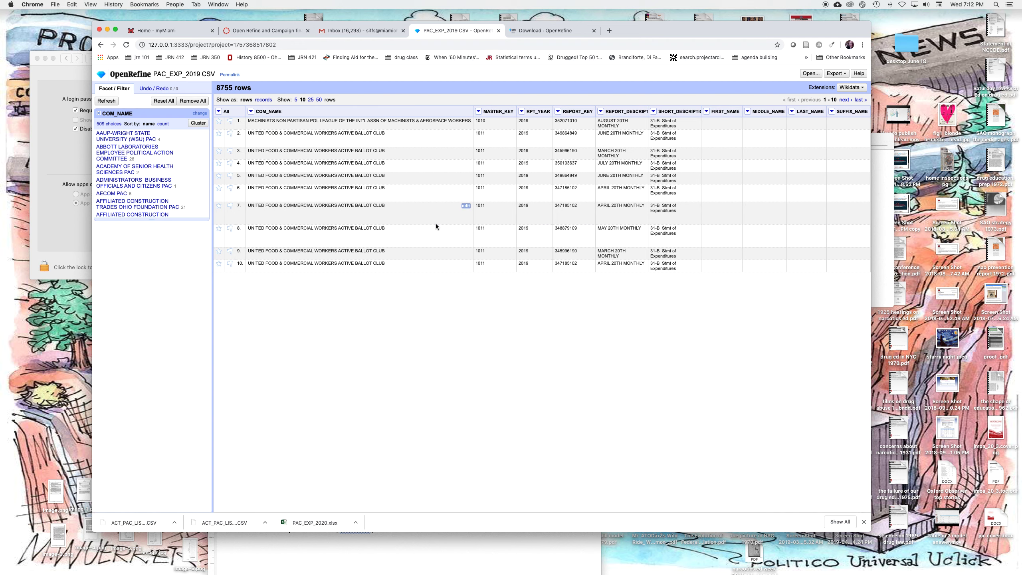
scroll(436, 224, right, 5)
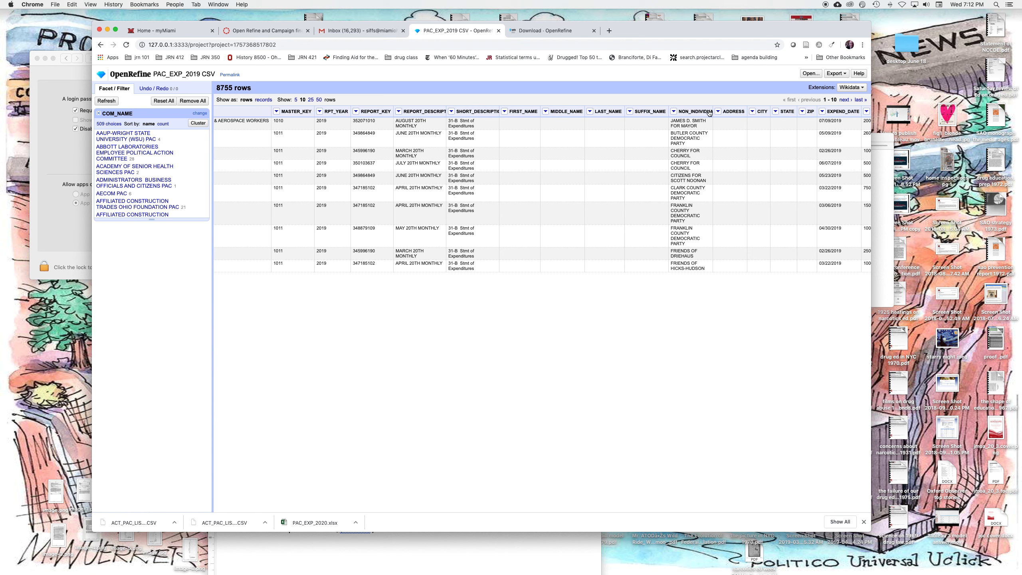
click(673, 112)
mouse_move(682, 123)
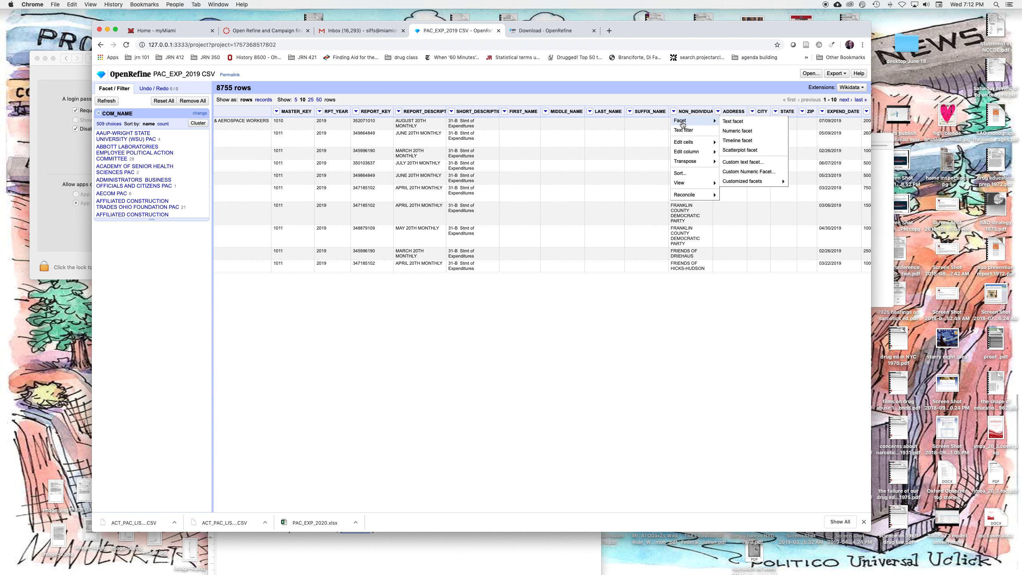
click(725, 121)
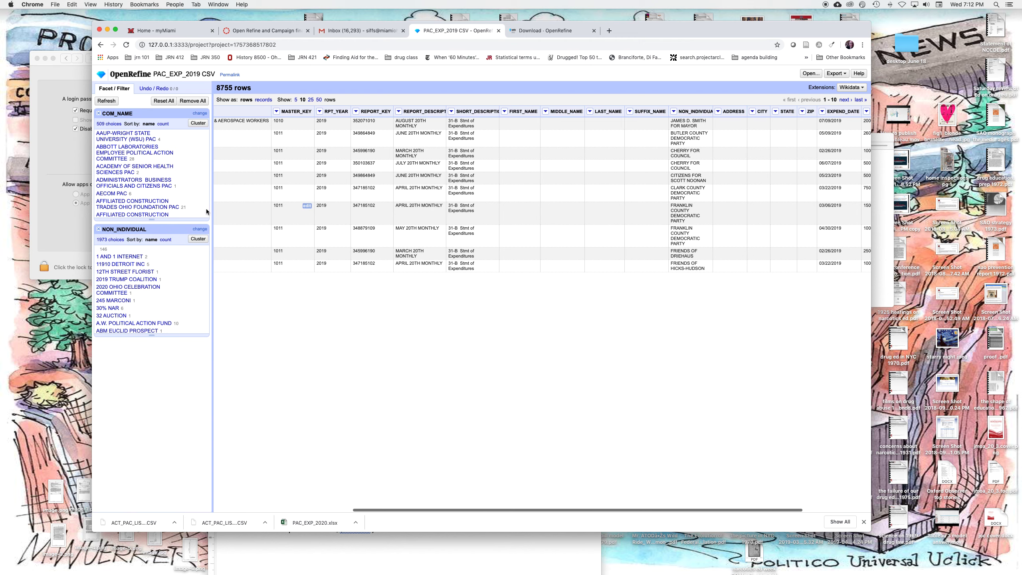
Cluster the NON_INDIVIDUAL facet values by key collision with the fingerprint function and review the proposed groups of name variants
click(198, 239)
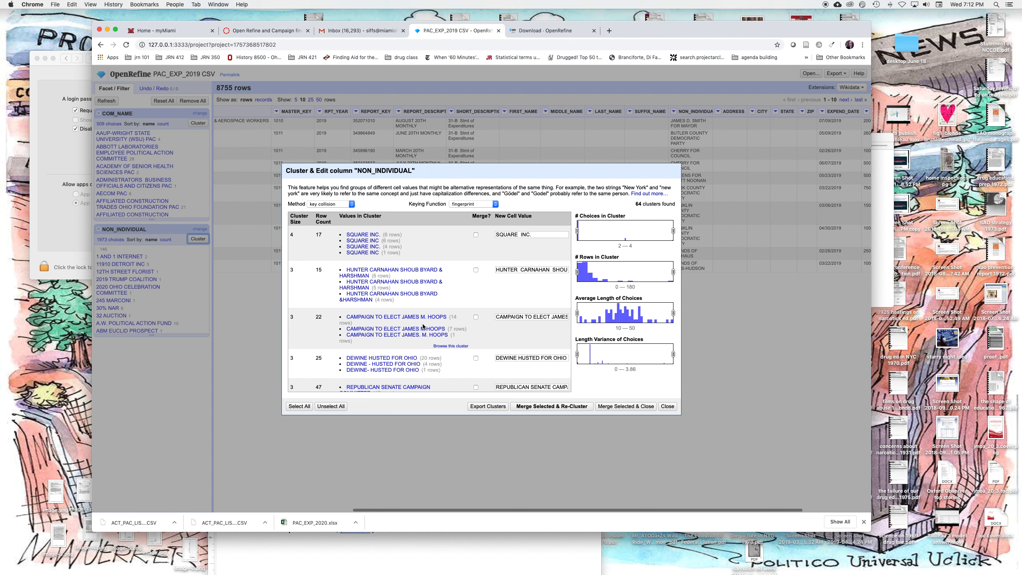
scroll(425, 328, down, 1)
scroll(422, 312, up, 1)
scroll(450, 257, down, 3)
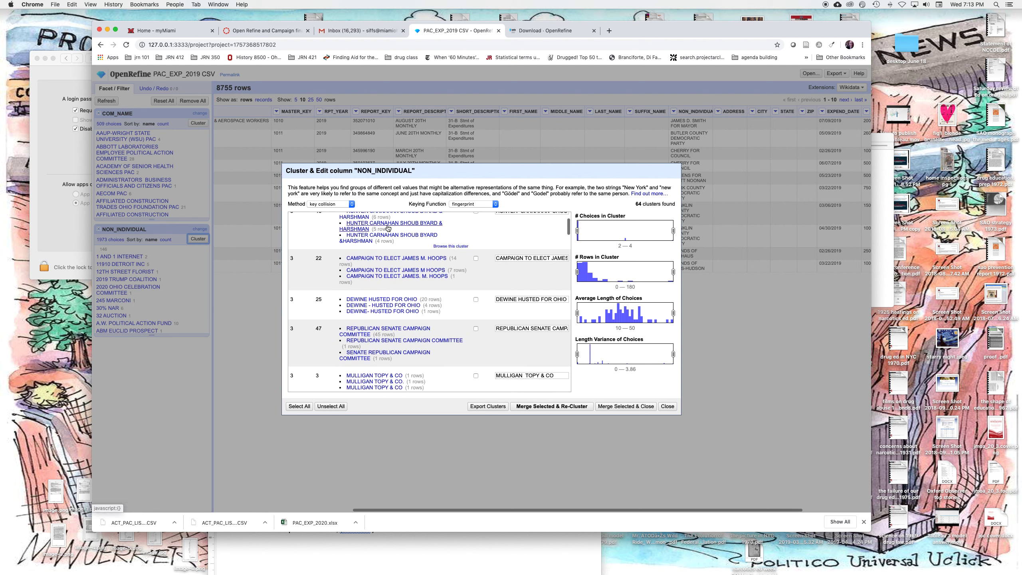
Examine the proposed NON_INDIVIDUAL clusters for spelling and punctuation variants of the same recipient name
scroll(388, 228, up, 1)
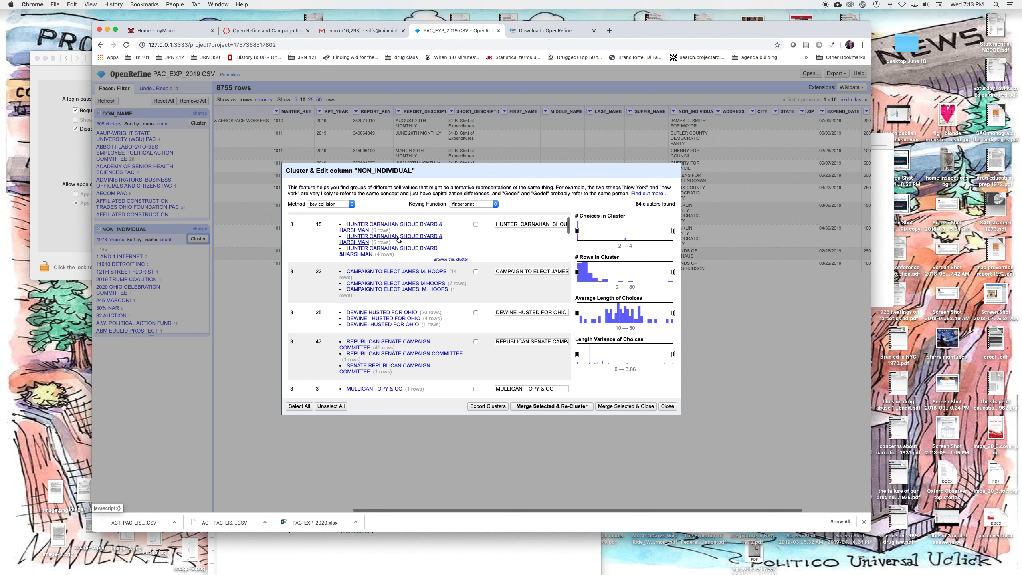
scroll(436, 241, down, 4)
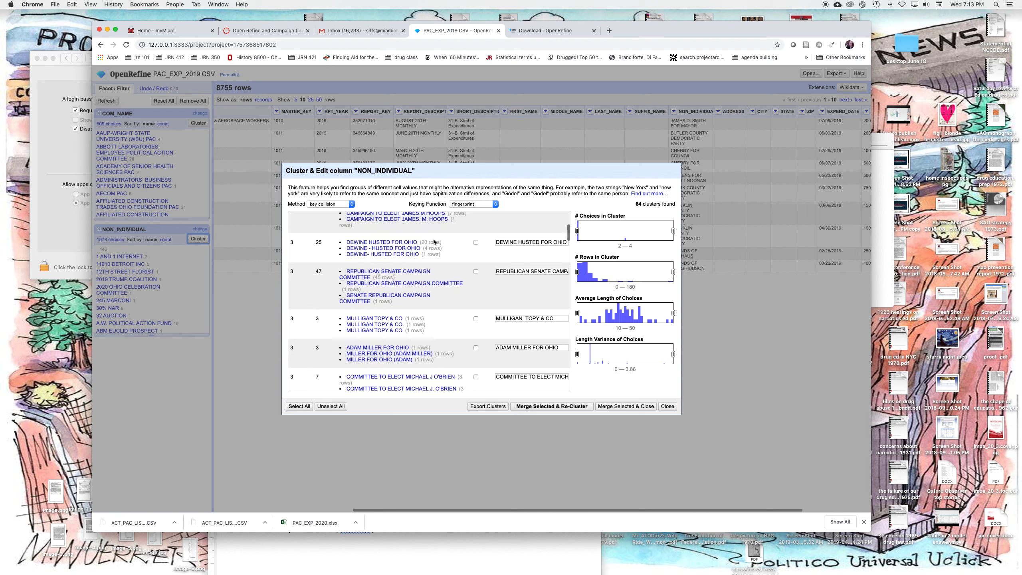
scroll(436, 240, up, 3)
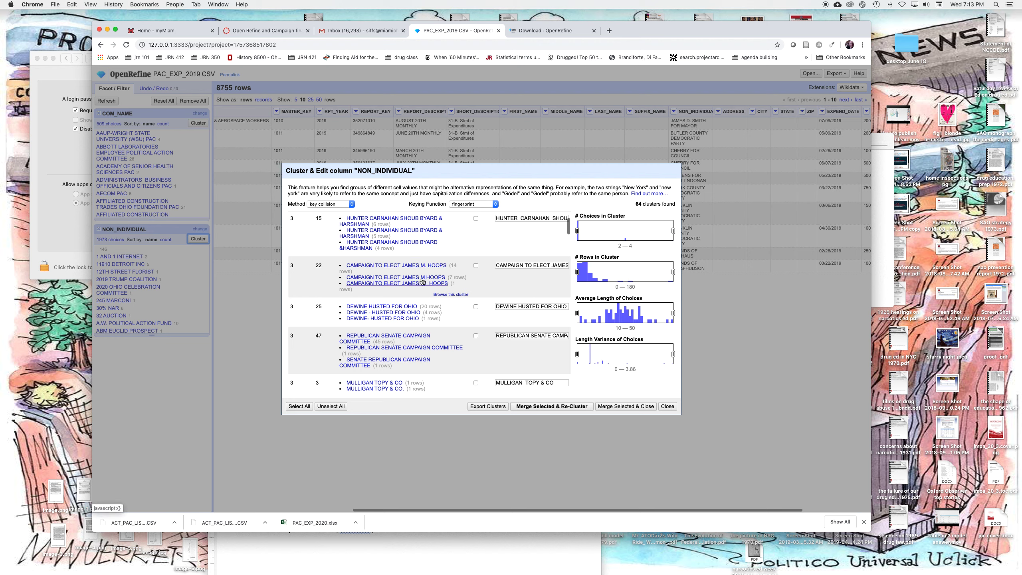
scroll(424, 278, down, 2)
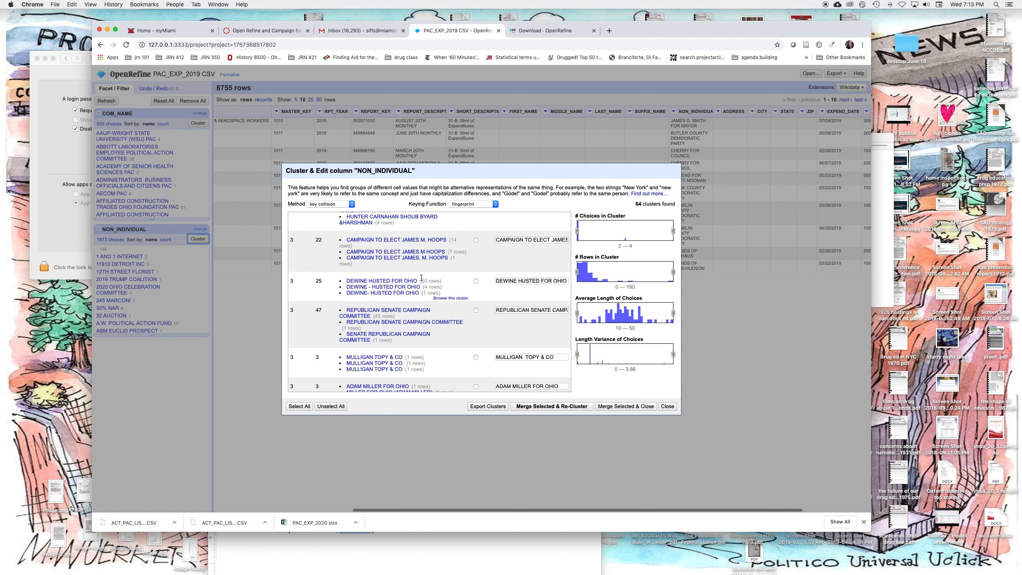
scroll(421, 278, down, 6)
scroll(422, 281, down, 5)
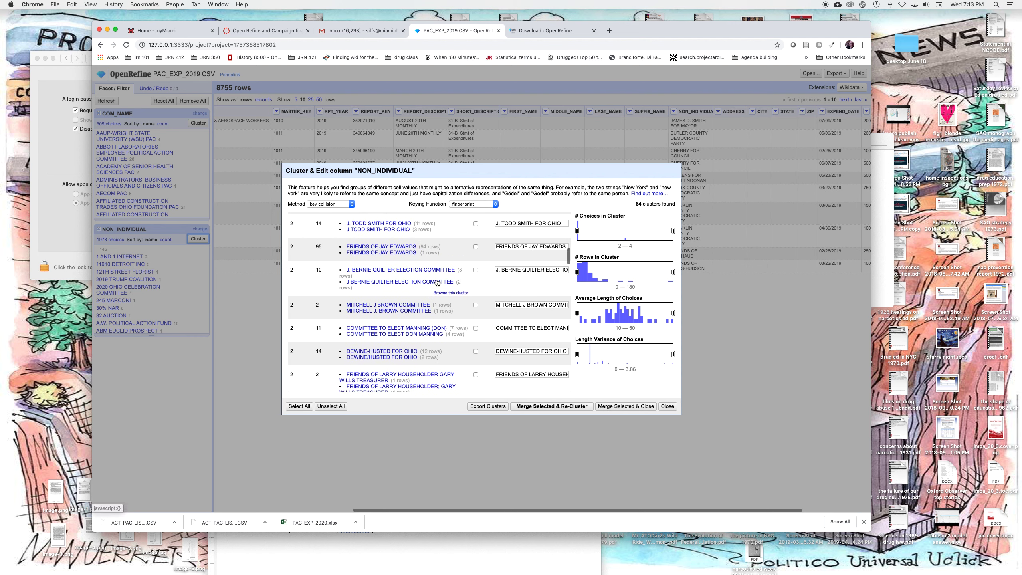
scroll(447, 271, down, 1)
scroll(448, 272, up, 5)
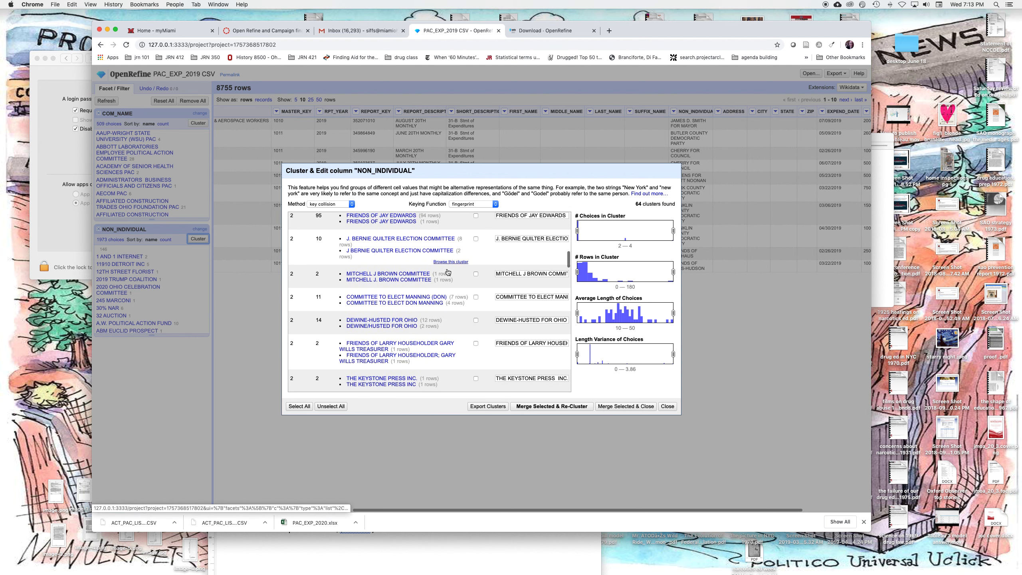
scroll(449, 272, up, 5)
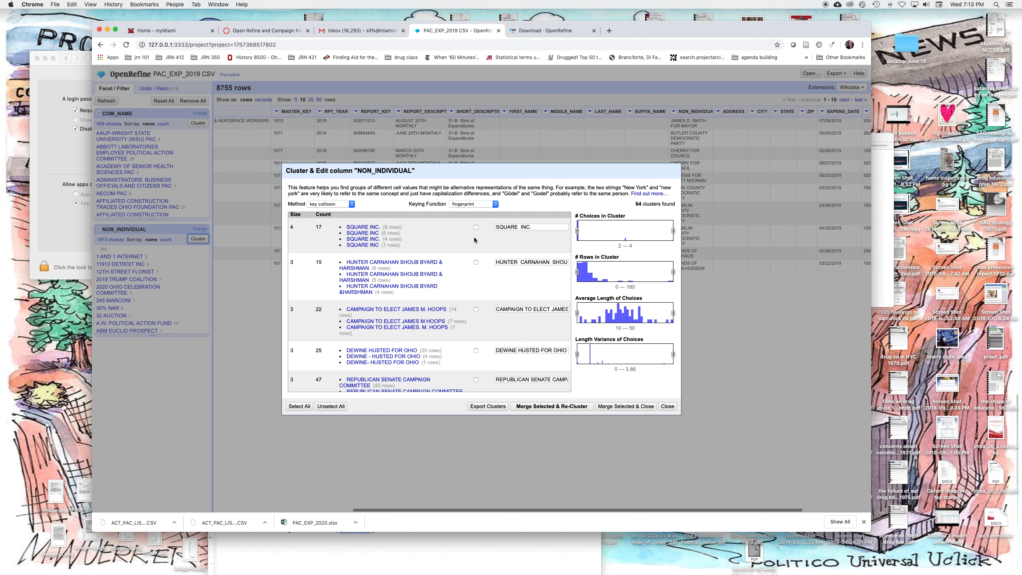
Select all the proposed NON_INDIVIDUAL clusters, merge and re-cluster them, and close the clustering dialog
click(299, 406)
click(547, 406)
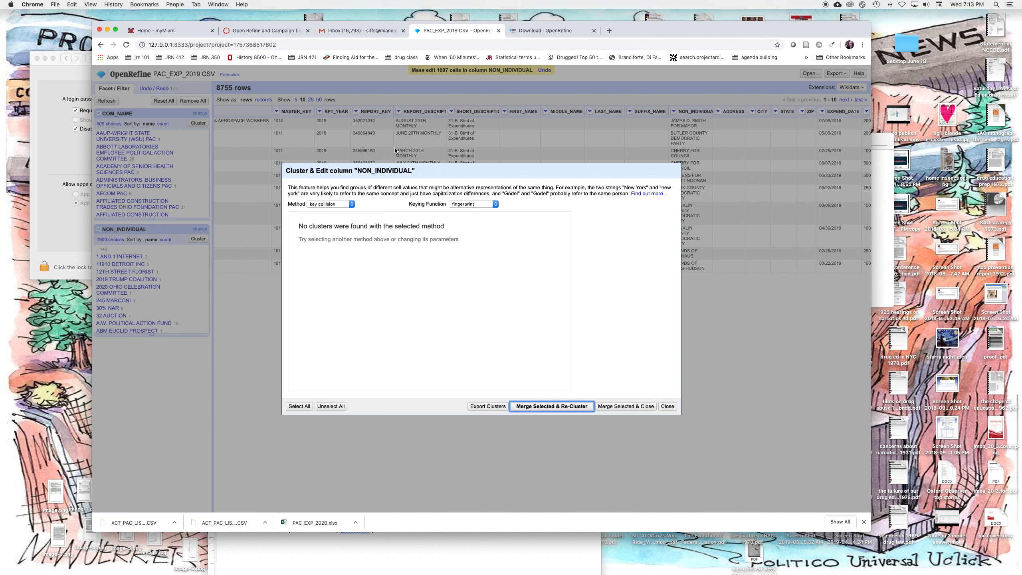
click(668, 406)
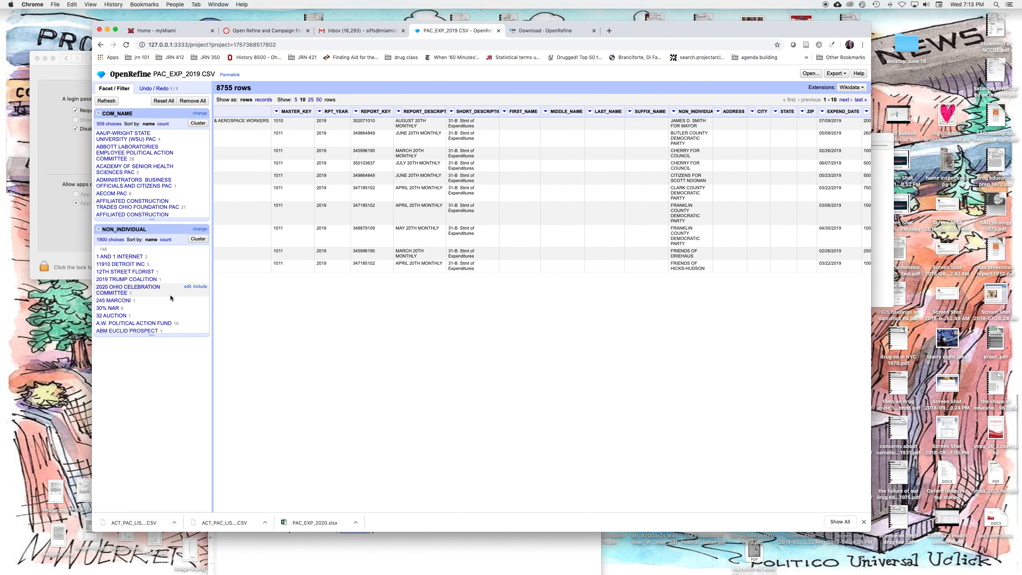
Review the merged NON_INDIVIDUAL facet values and look across the table's columns from COM_NAME to AMOUNT
scroll(170, 296, down, 5)
scroll(170, 294, up, 5)
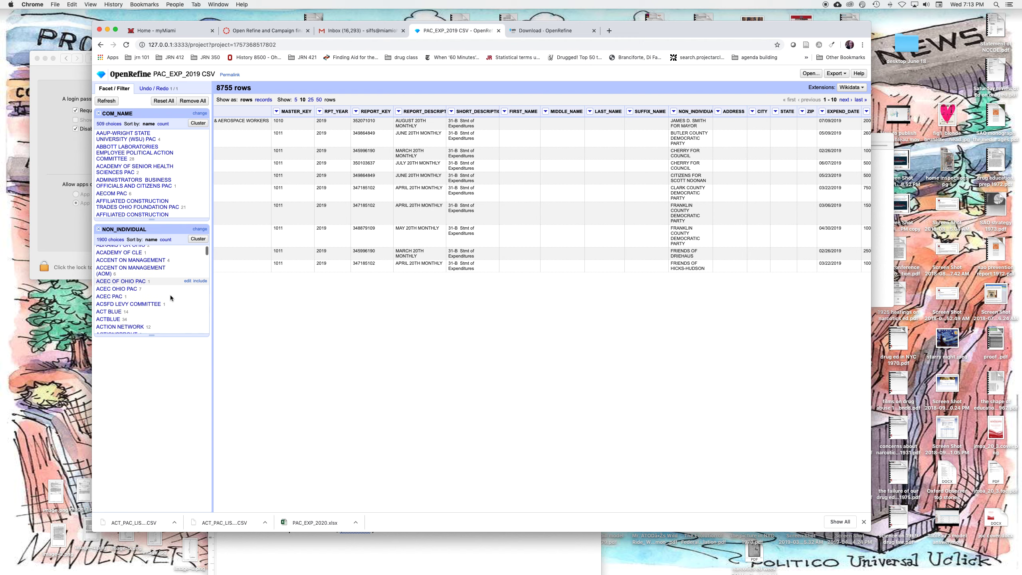
scroll(727, 236, left, 5)
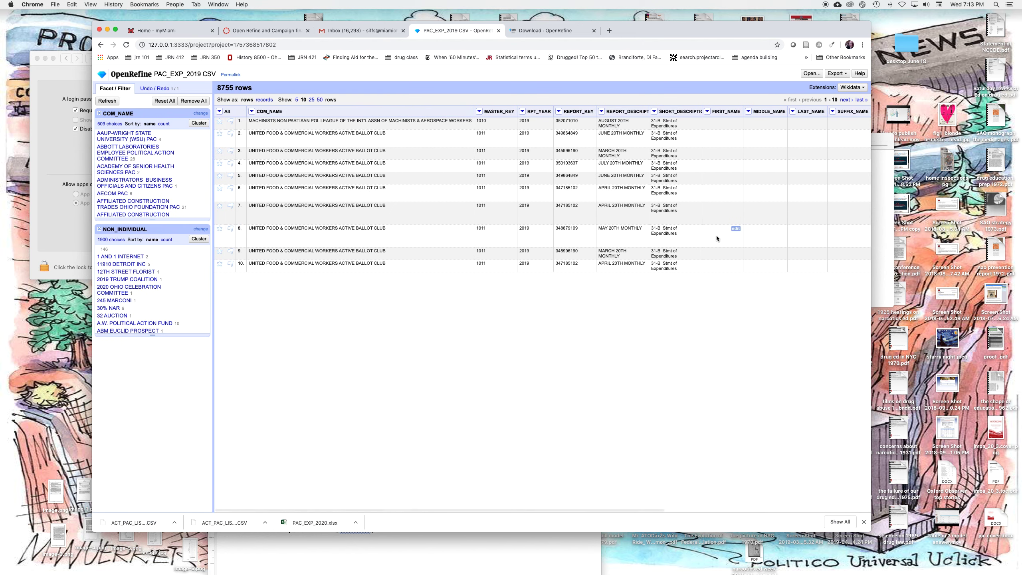
scroll(716, 235, right, 10)
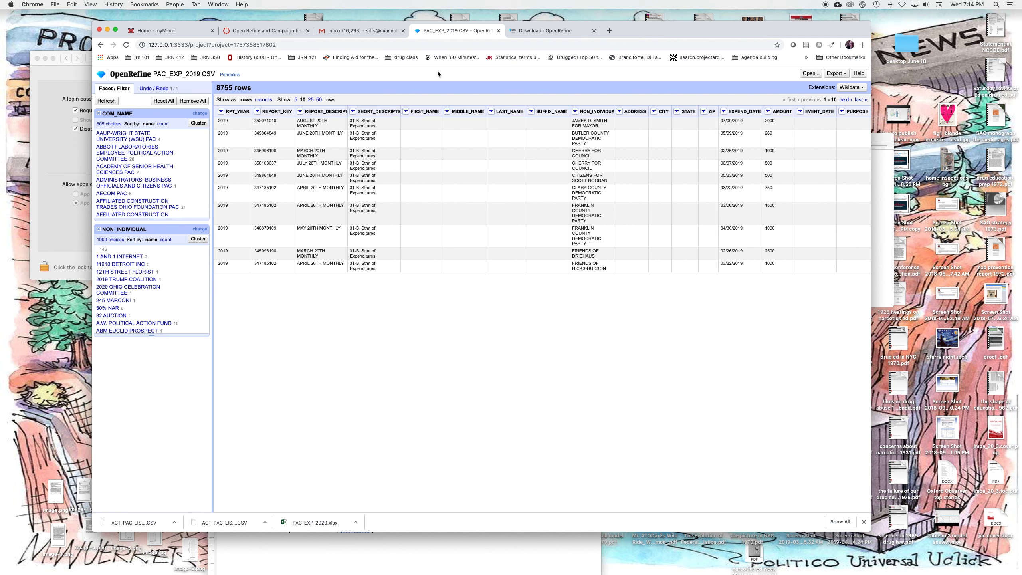
scroll(335, 192, left, 4)
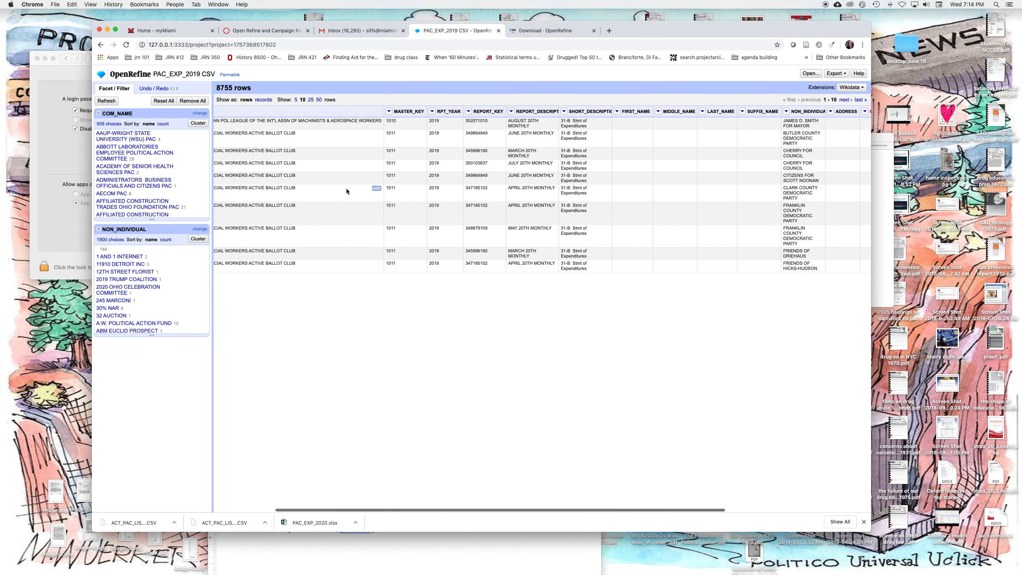
scroll(346, 188, left, 3)
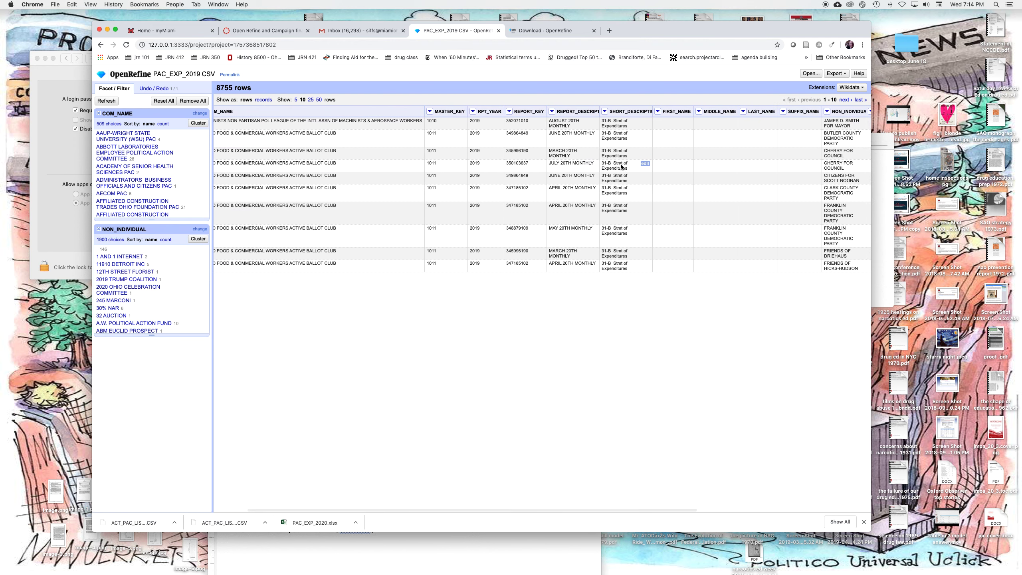
scroll(502, 165, left, 2)
scroll(501, 165, right, 5)
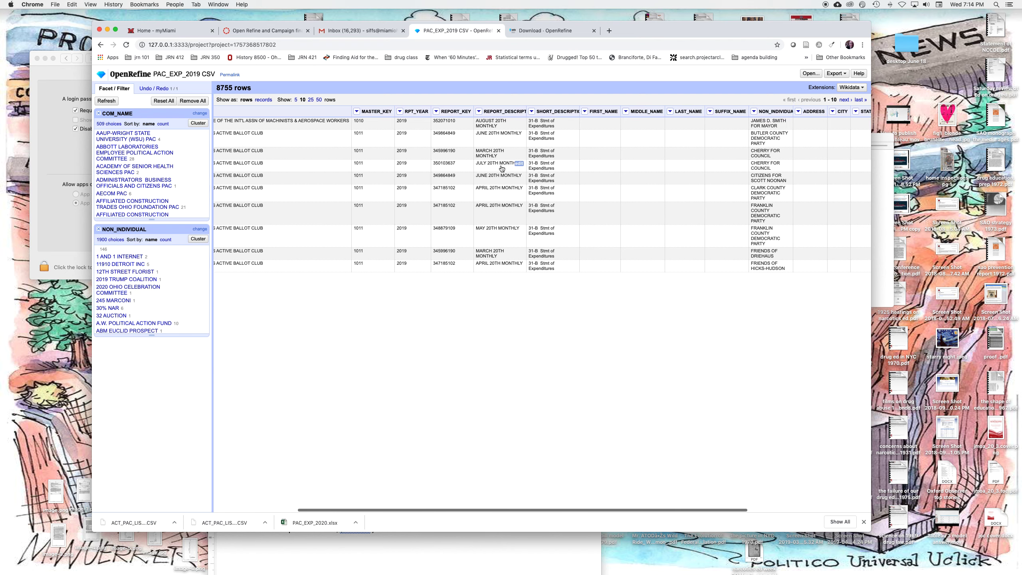
scroll(501, 165, left, 5)
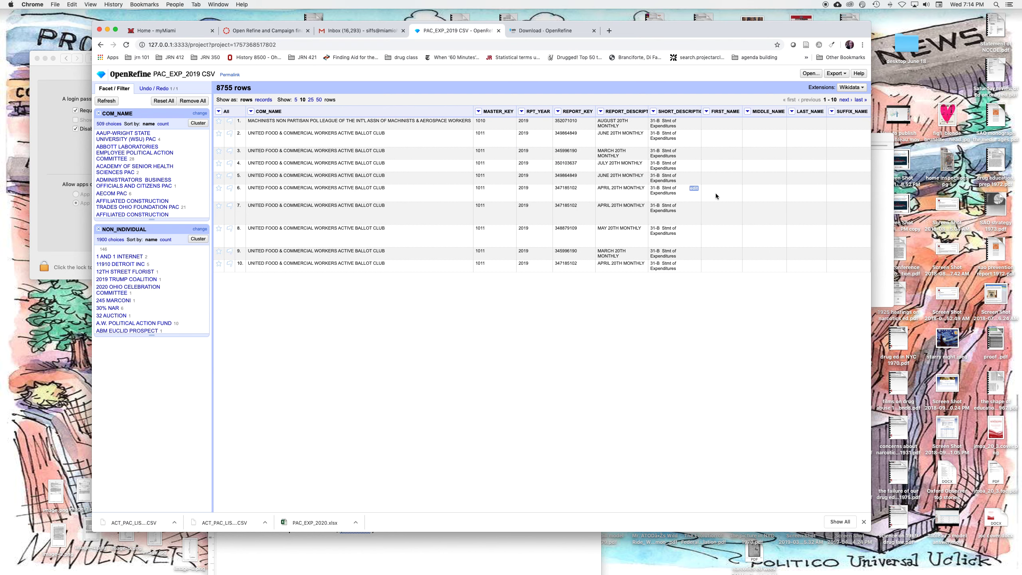
Export the cleaned PAC_EXP_2019 data as an Excel 2007+ (.xlsx) file
scroll(724, 195, right, 6)
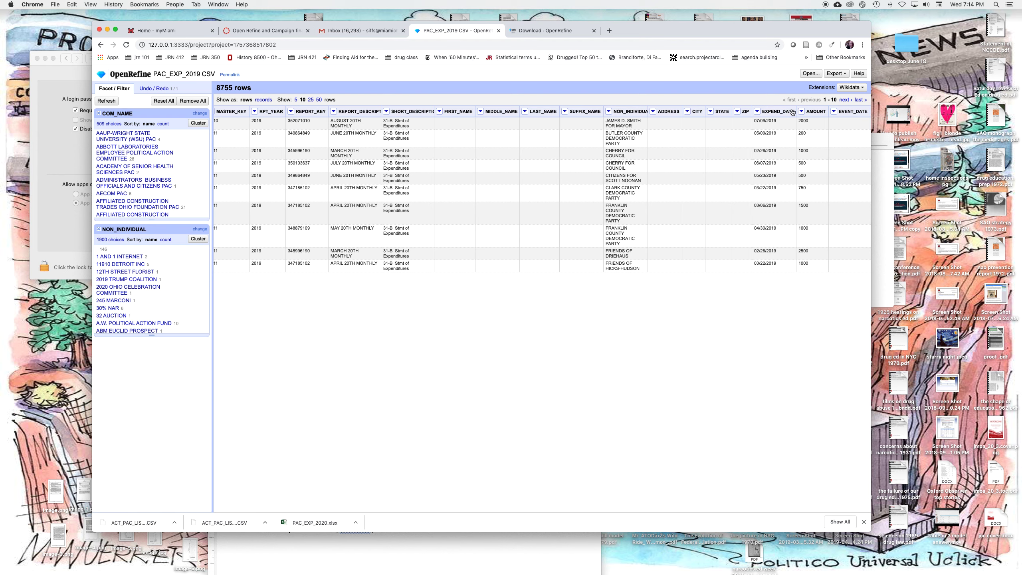
scroll(778, 146, right, 3)
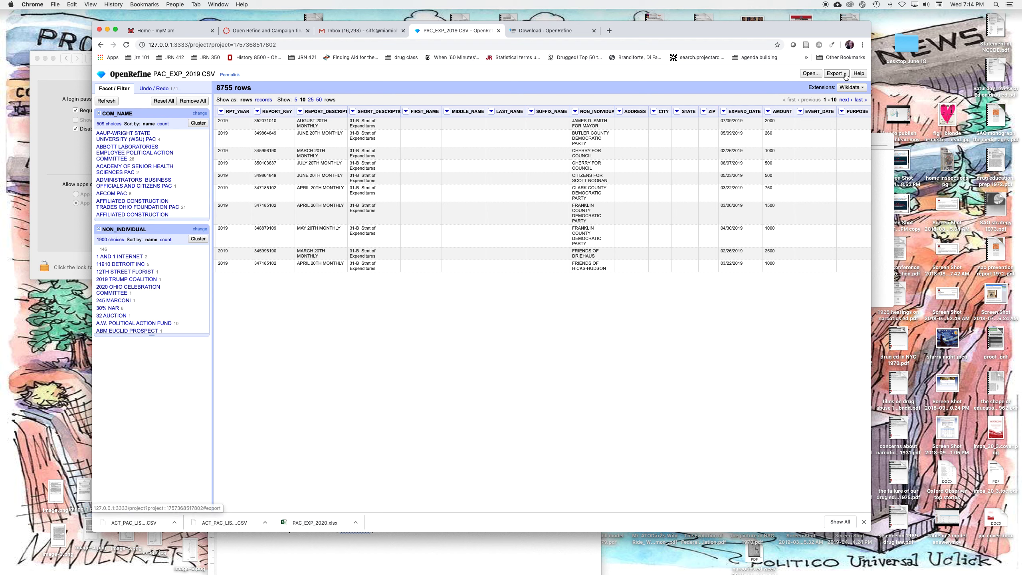
click(844, 73)
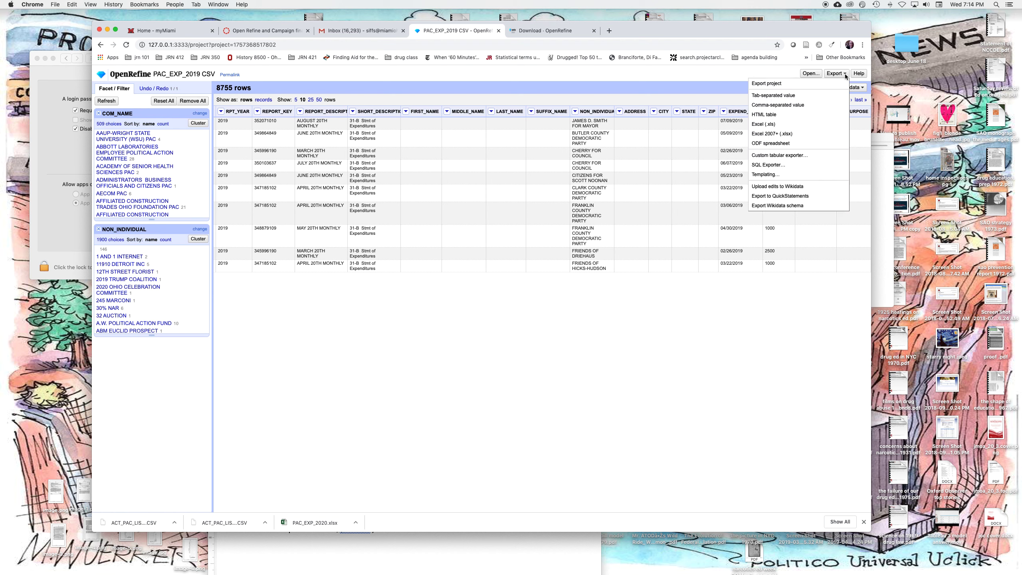
click(807, 133)
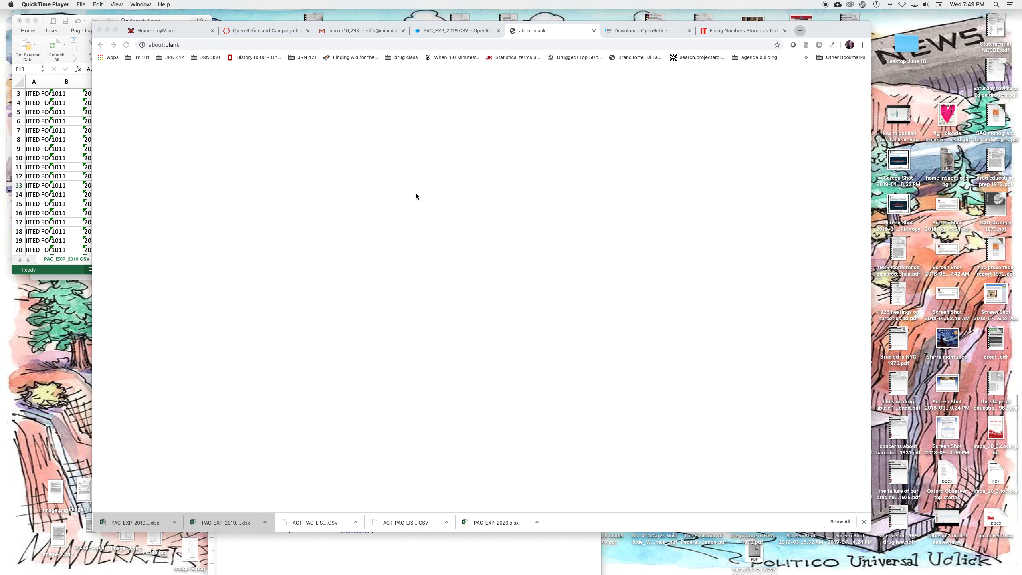
Switch to the exported workbook in Excel and enlarge its window to fill most of the screen
click(64, 165)
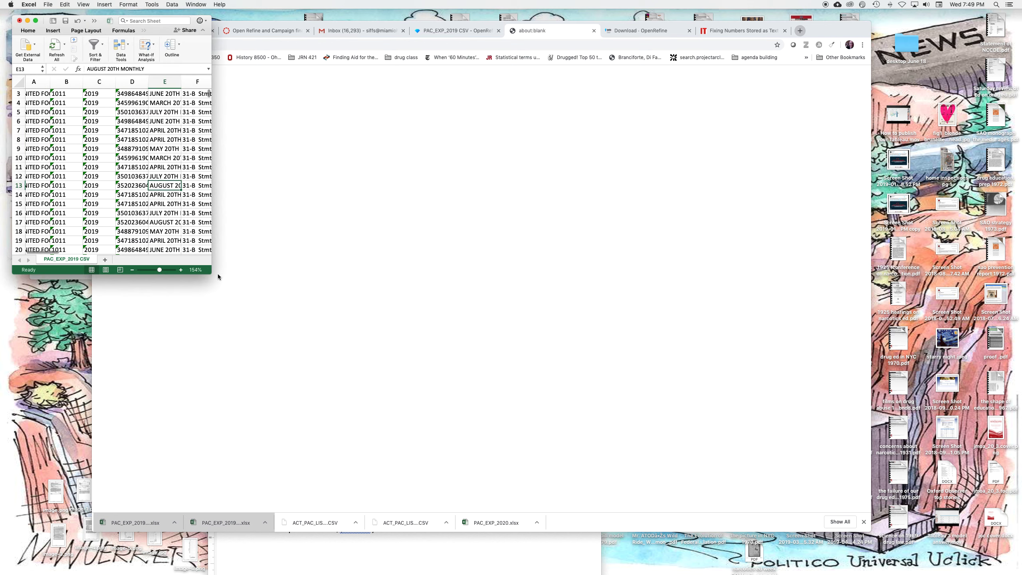
drag(211, 274, 477, 381)
drag(639, 436, 976, 514)
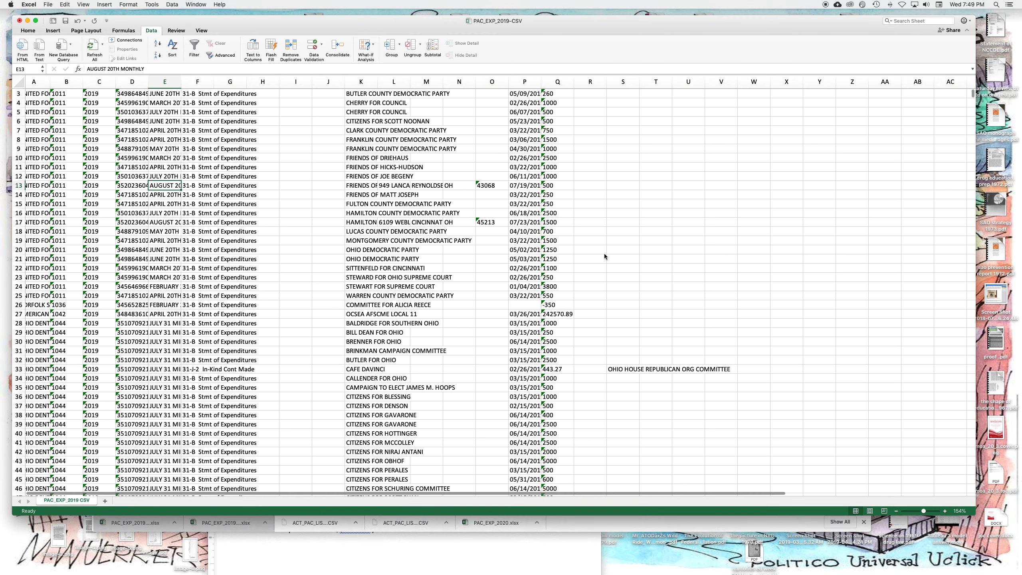
Widen the NON_INDIVIDUAL column so the full recipient names fit, and look down the list of names
scroll(424, 223, up, 2)
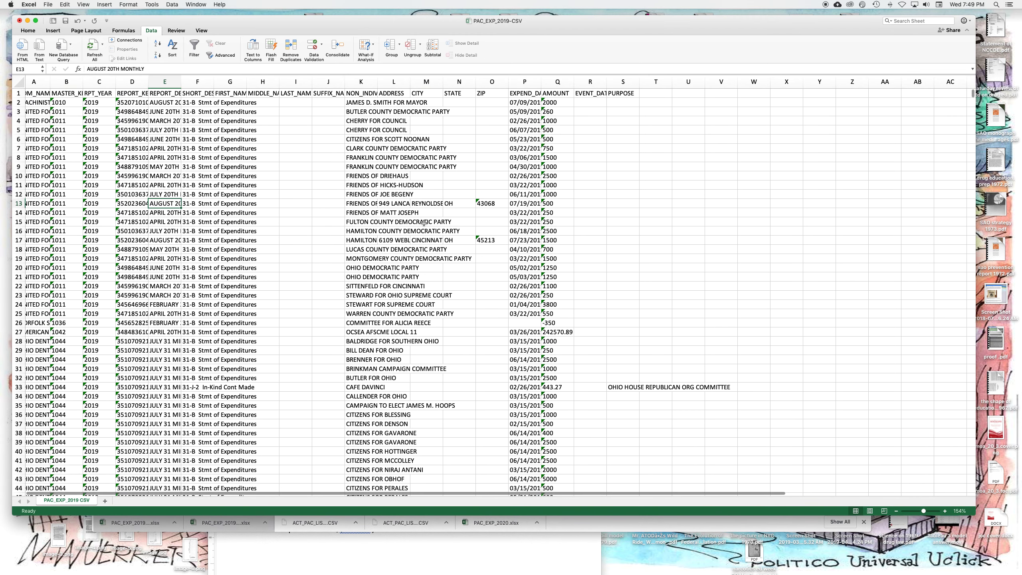
click(361, 82)
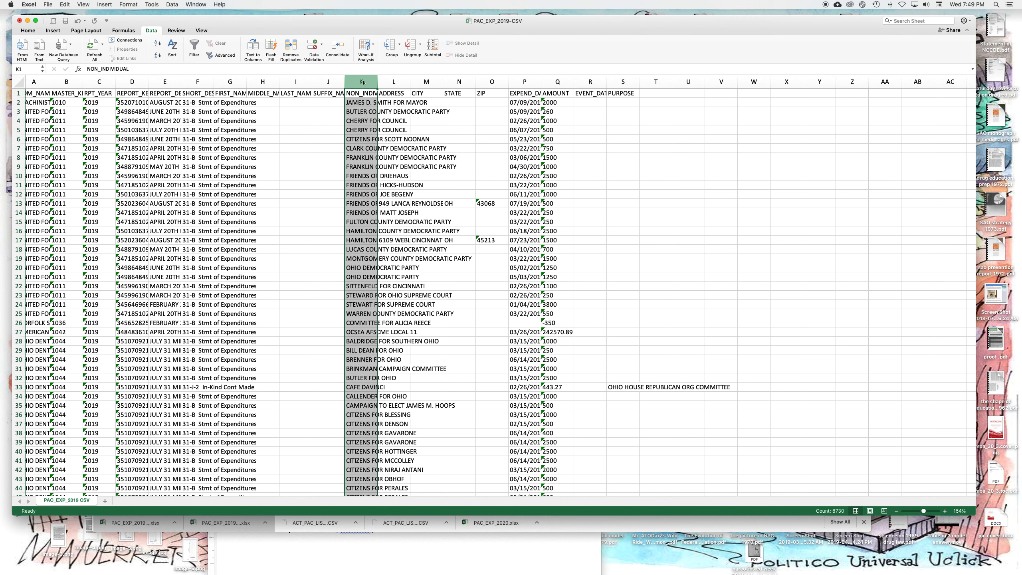
drag(382, 81, 495, 80)
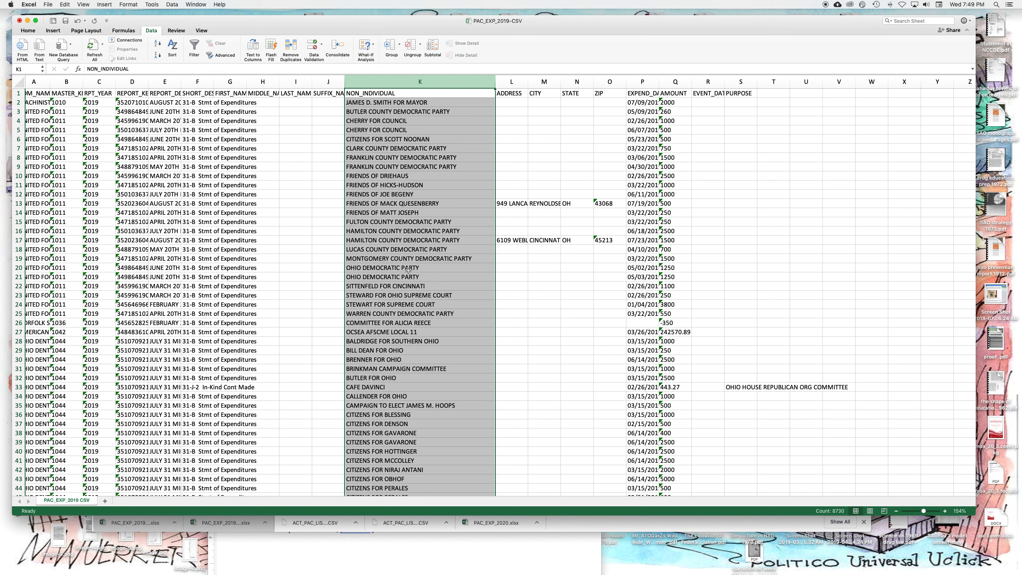
scroll(375, 248, left, 1)
scroll(374, 248, down, 10)
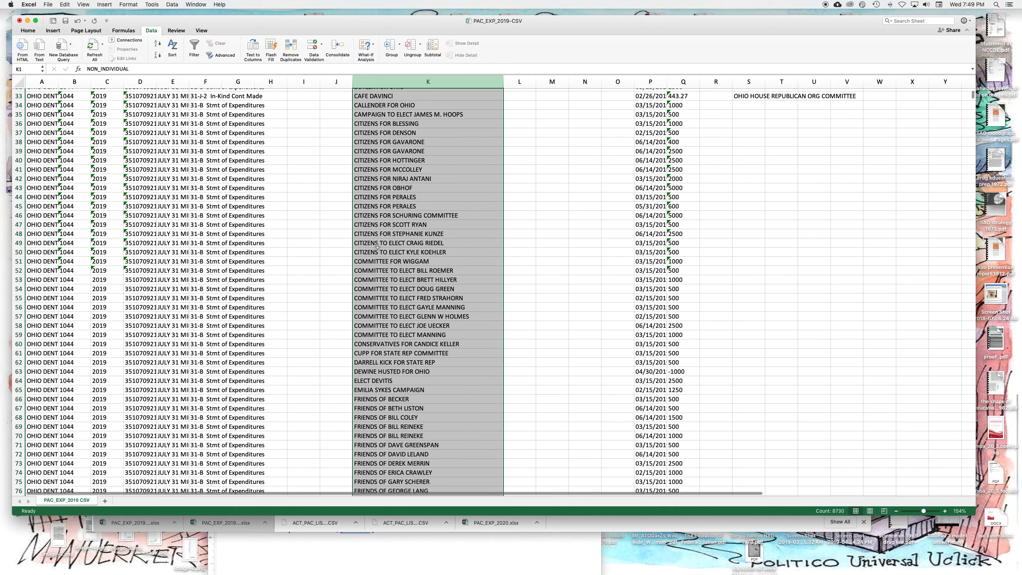
scroll(389, 217, up, 12)
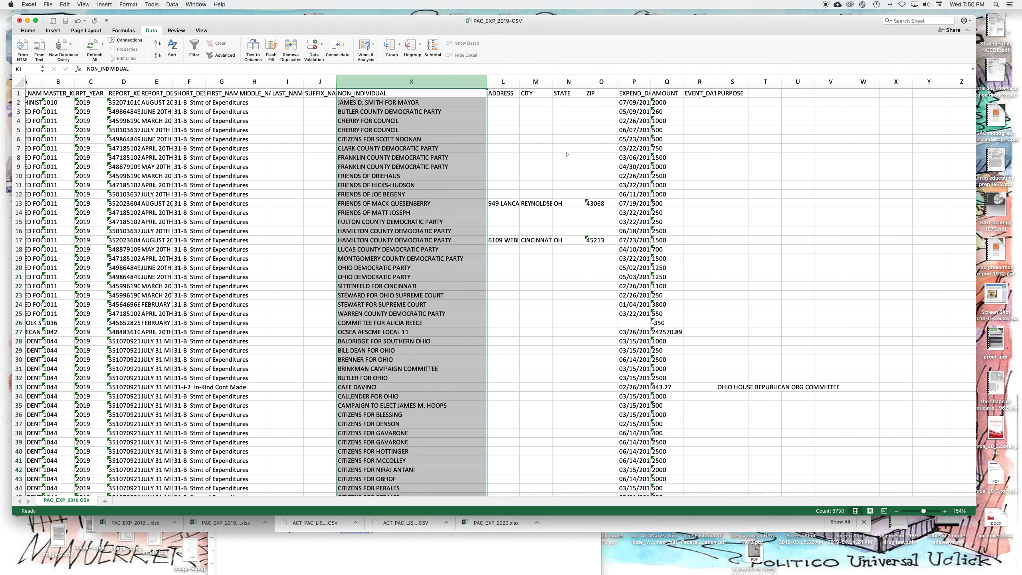
Select the entire PAC_EXP_2019 CSV sheet and create a PivotTable from it on a new worksheet
scroll(291, 133, left, 3)
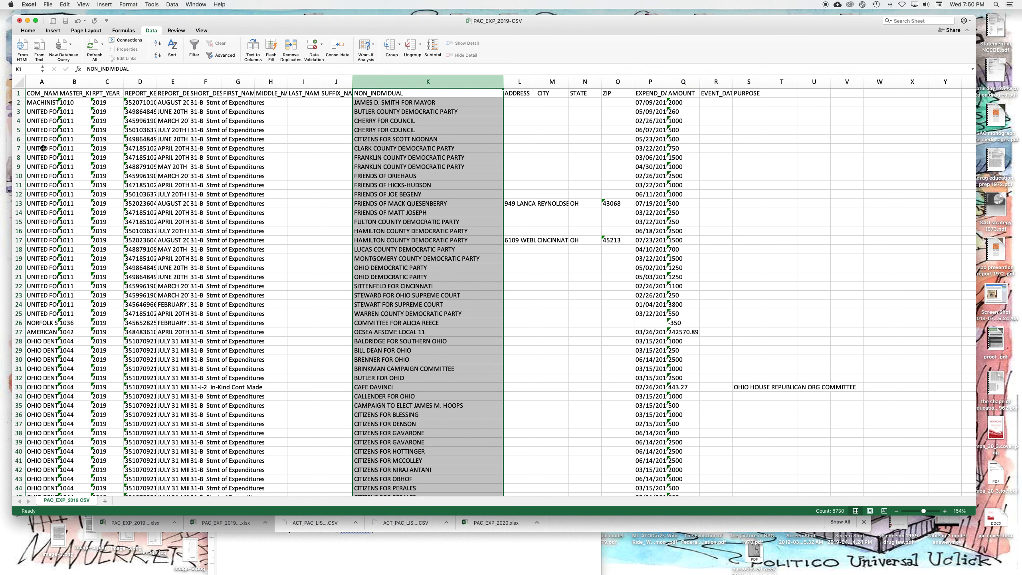
click(18, 82)
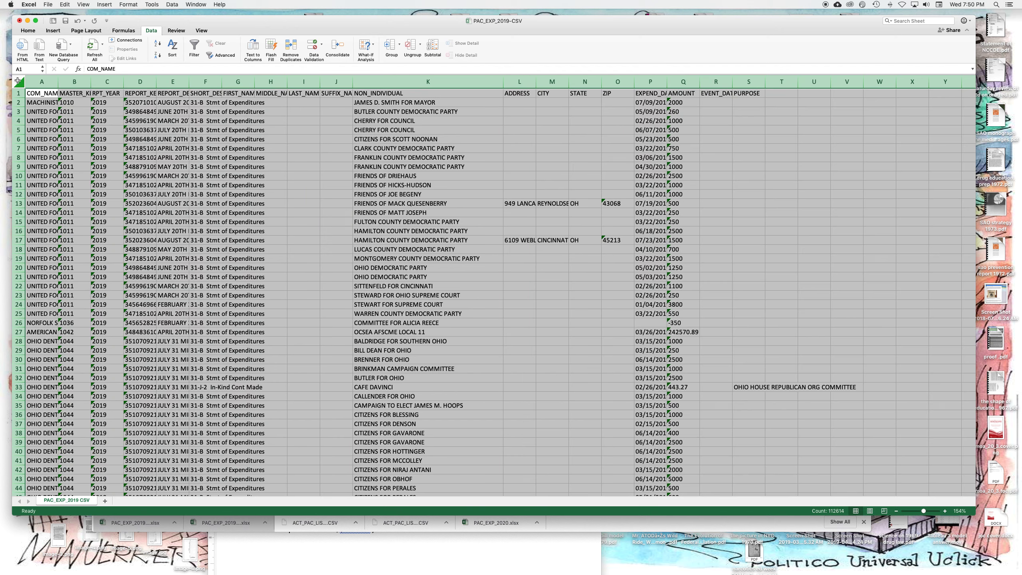
click(171, 5)
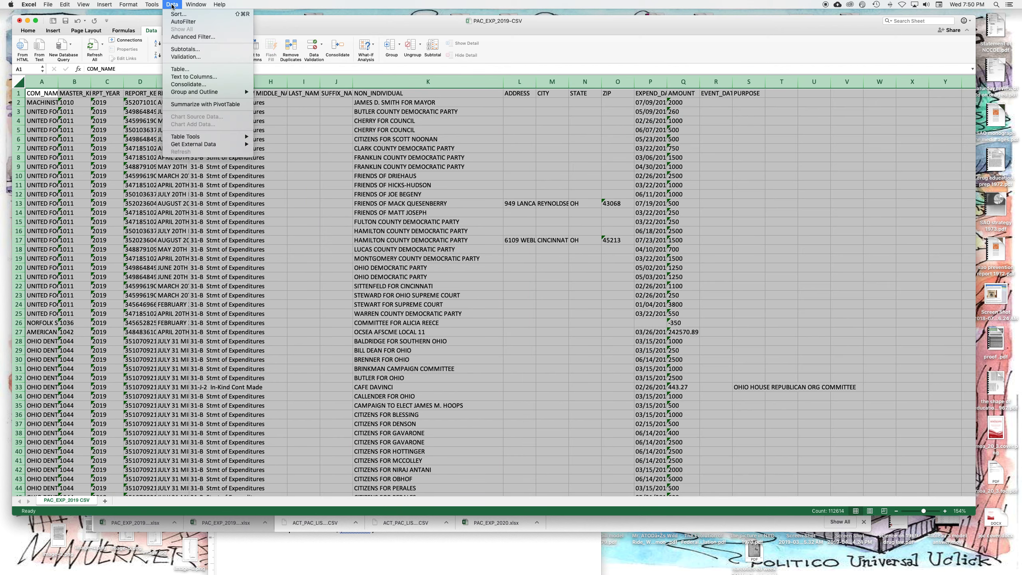
click(200, 105)
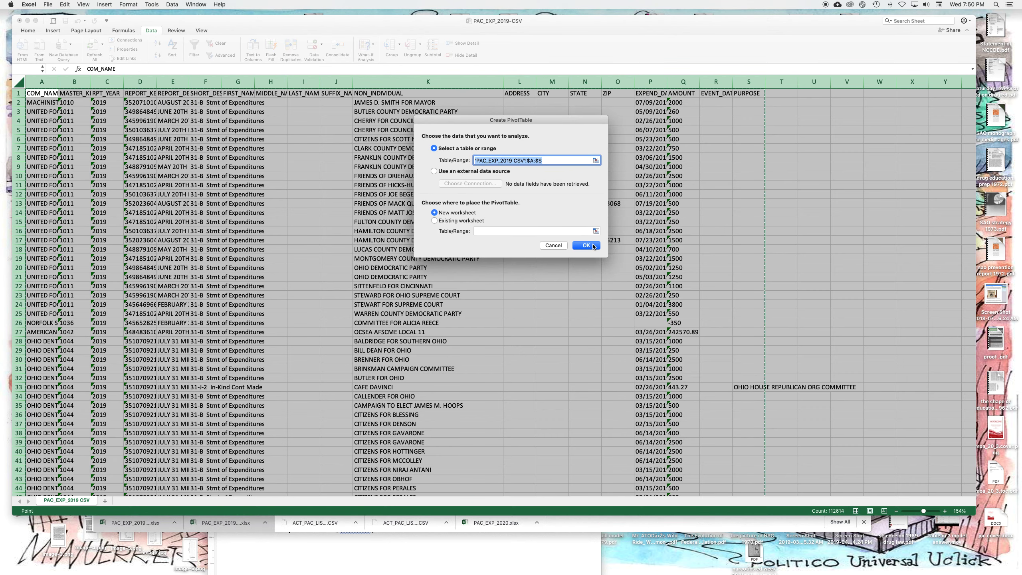
click(586, 245)
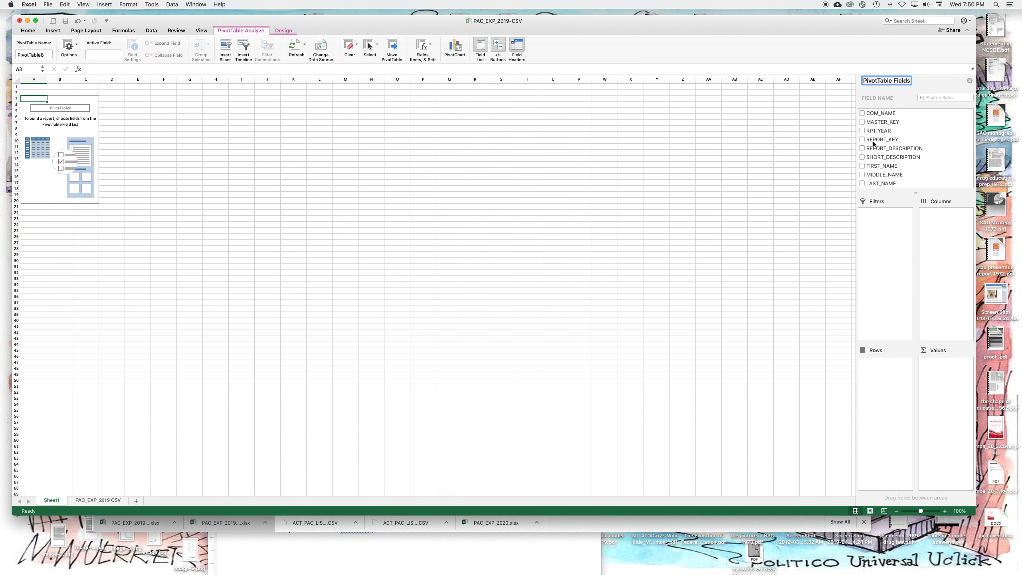
Add the NON_INDIVIDUAL field to the rows area of the new PivotTable
scroll(874, 143, down, 3)
scroll(877, 165, down, 2)
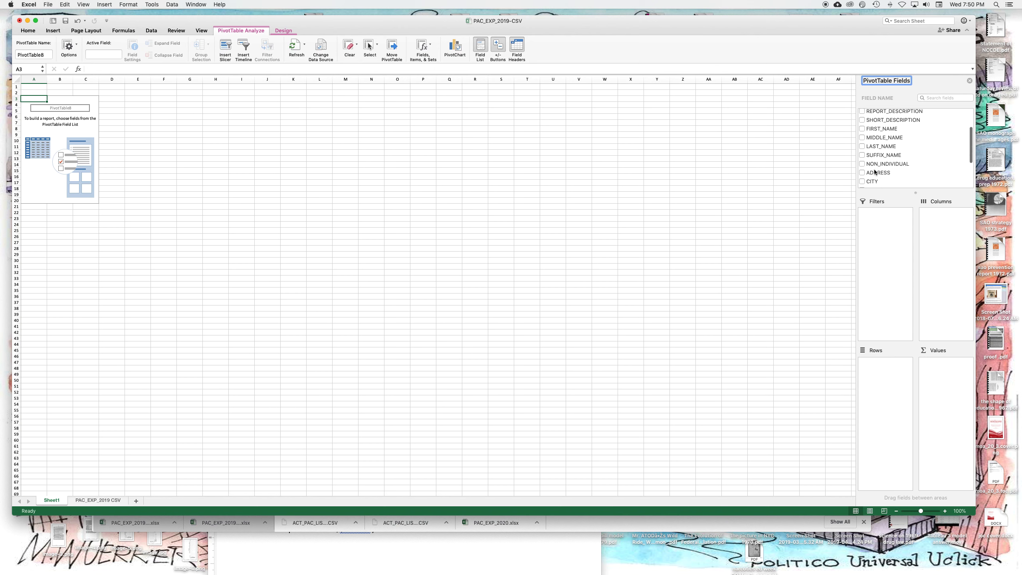
scroll(885, 160, down, 3)
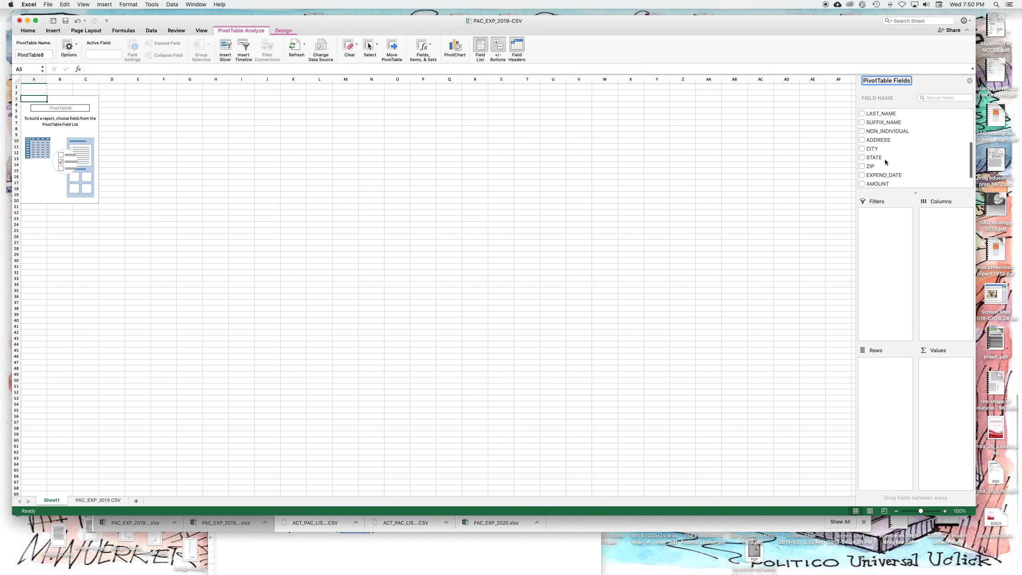
scroll(885, 161, up, 5)
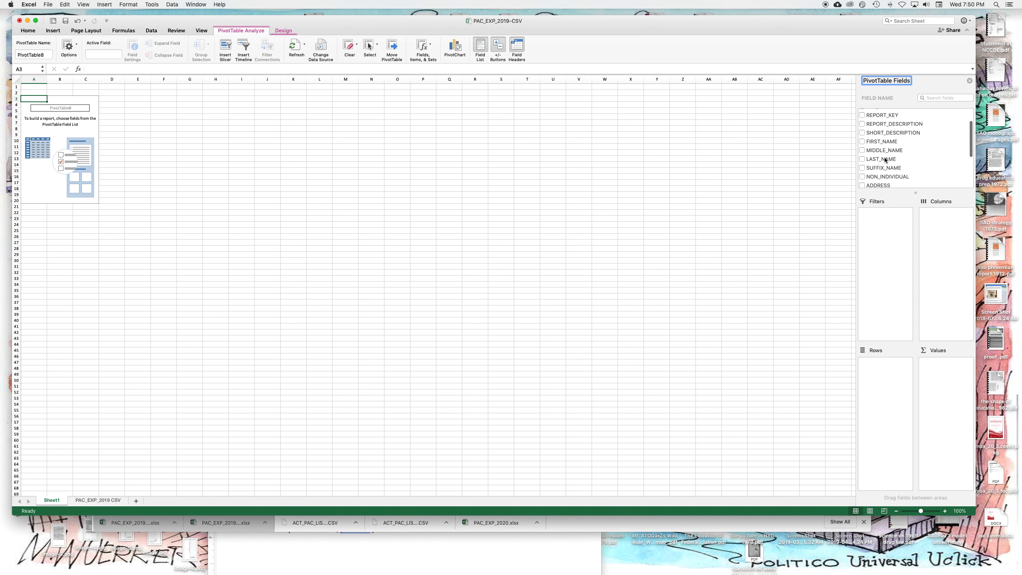
scroll(873, 152, down, 1)
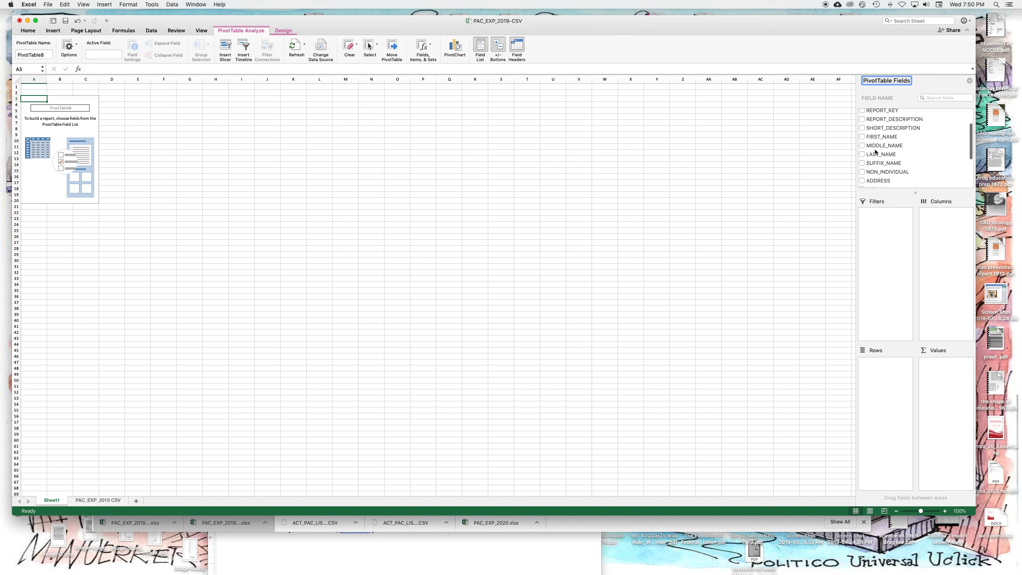
drag(890, 173, 890, 382)
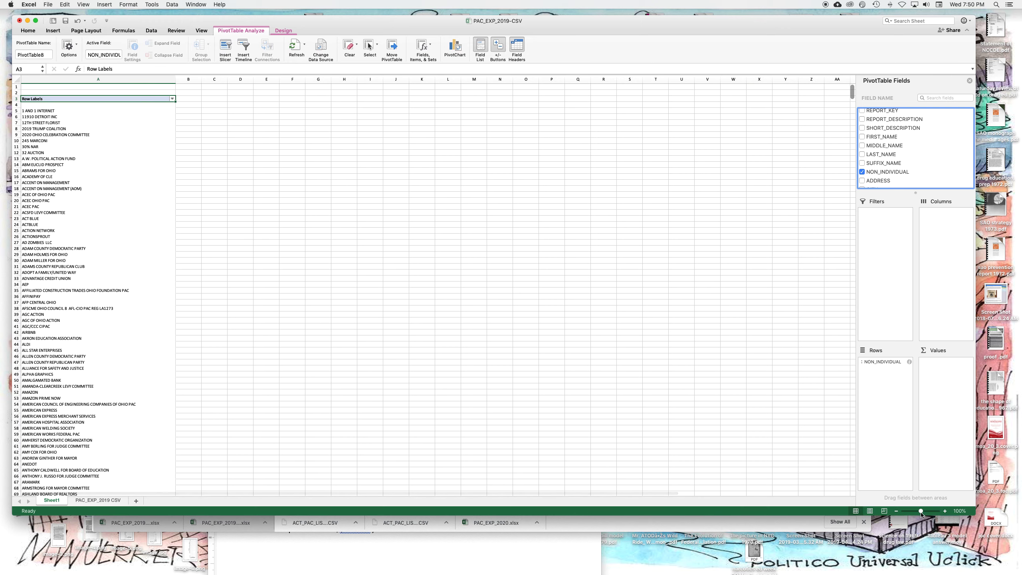
drag(920, 511, 925, 513)
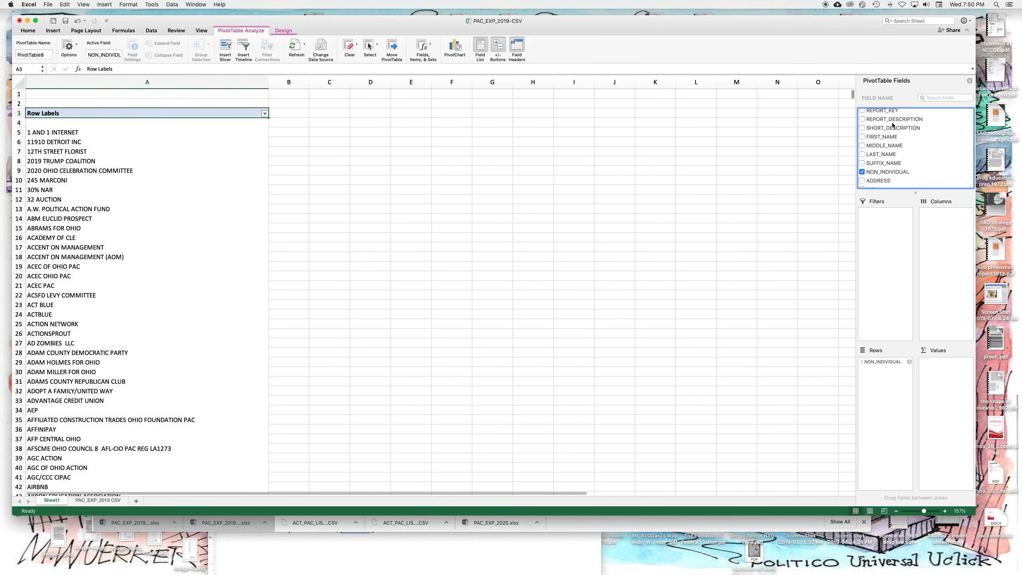
Add the AMOUNT field to the PivotTable's values area and look through the resulting figures for the recipients
scroll(881, 137, down, 3)
scroll(872, 155, down, 2)
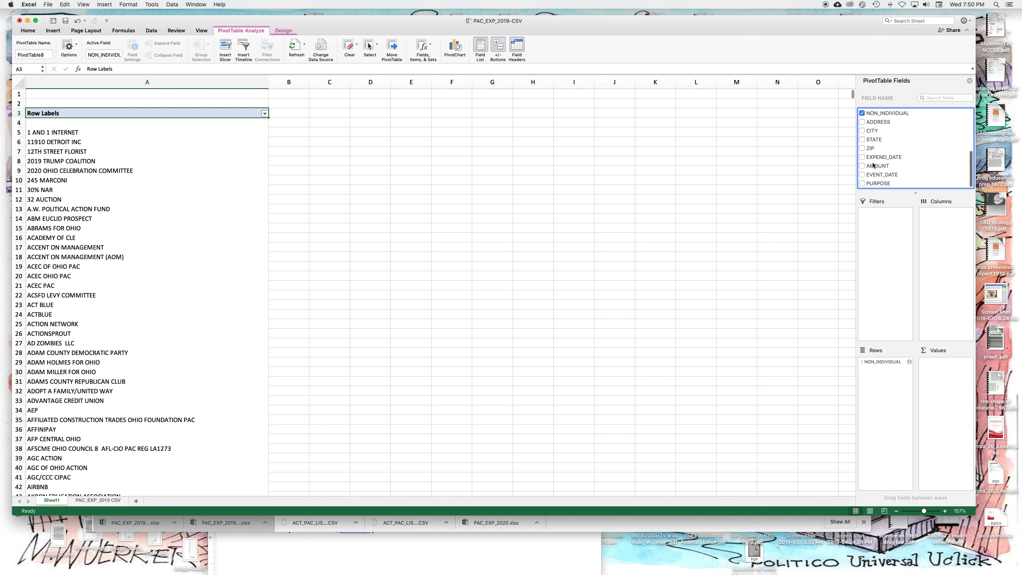
drag(873, 165, 953, 364)
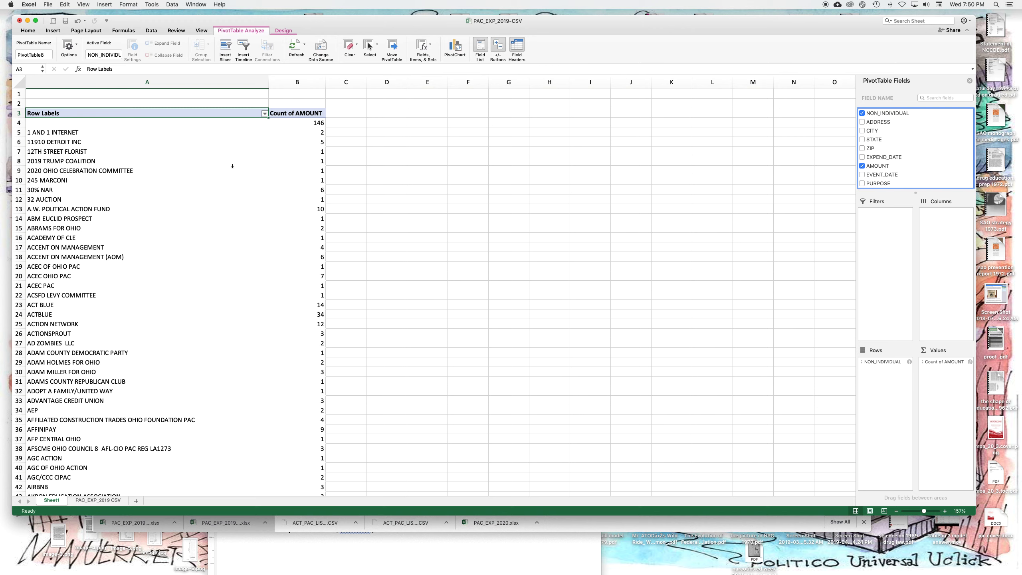
scroll(140, 329, down, 1)
scroll(140, 330, down, 10)
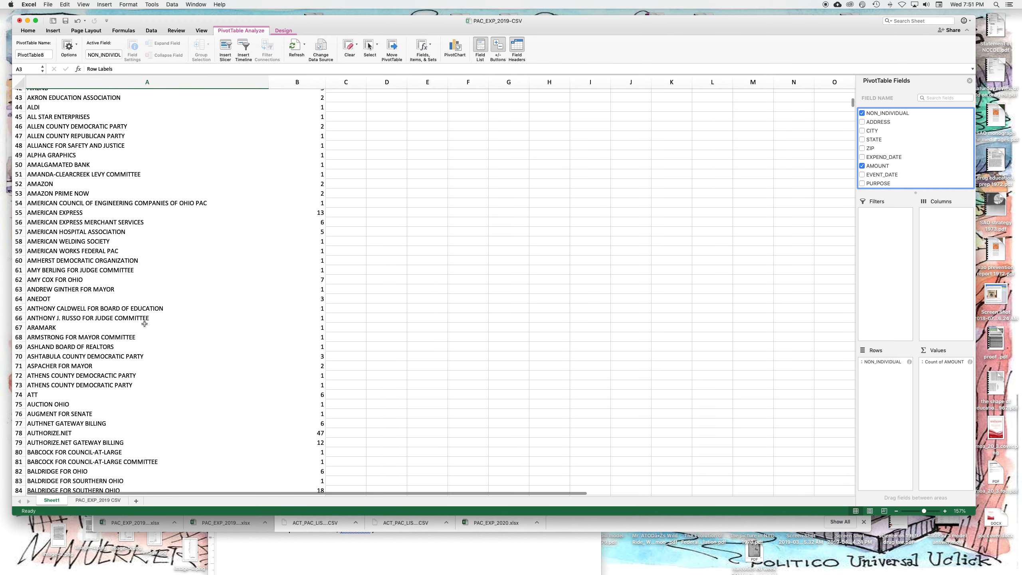
scroll(151, 323, up, 8)
scroll(152, 323, up, 5)
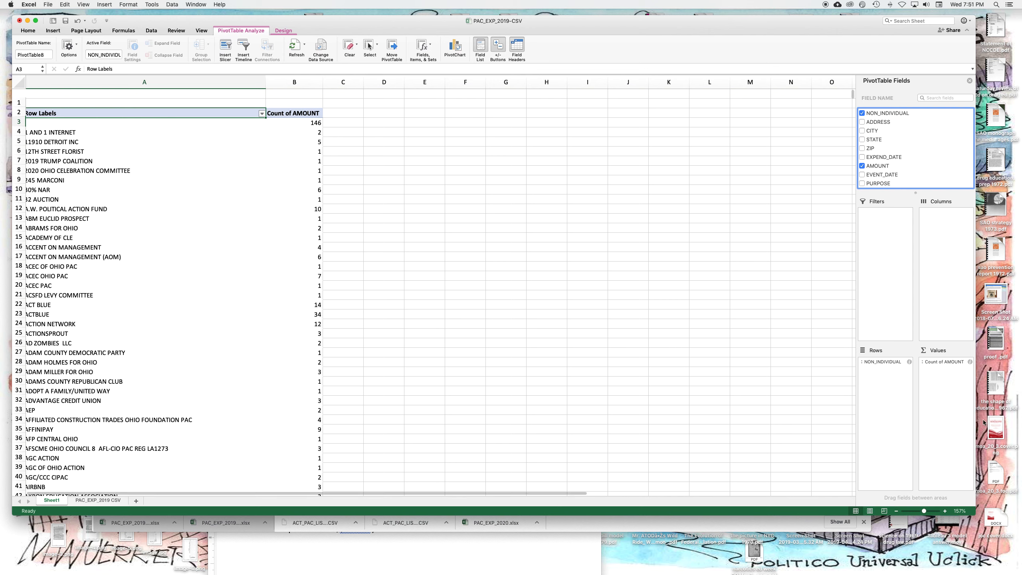
Change the AMOUNT value field to be summarized by Sum
click(970, 362)
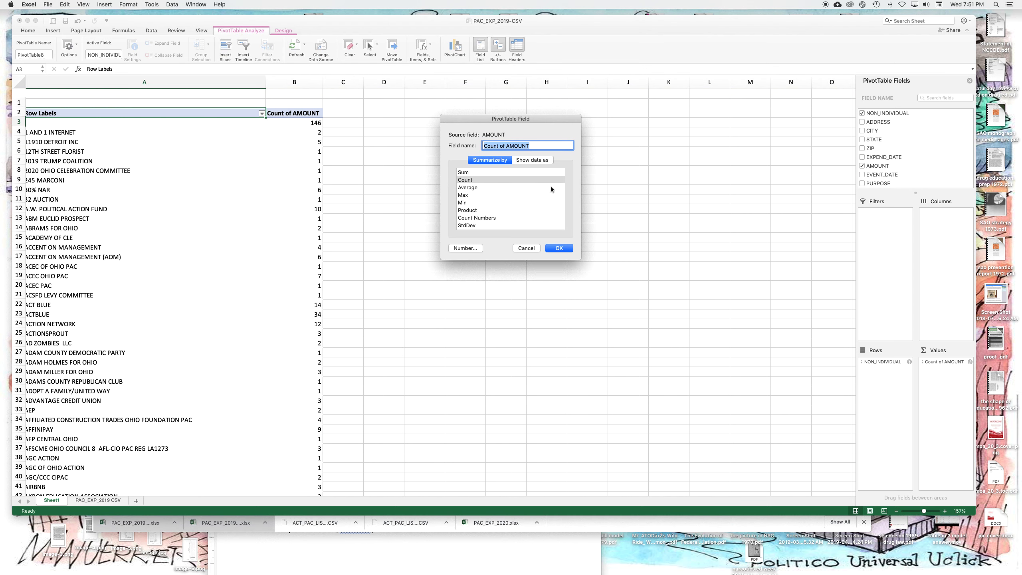
click(500, 172)
click(568, 249)
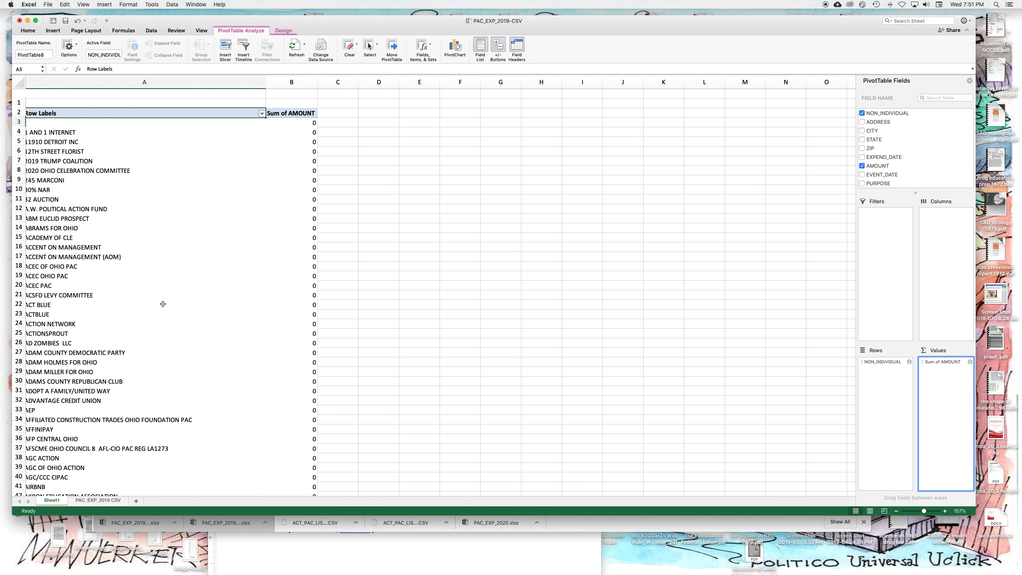
Convert the AMOUNT column on the PAC_EXP_2019 CSV sheet from text to numbers using Text to Columns with the Delimited option
click(98, 500)
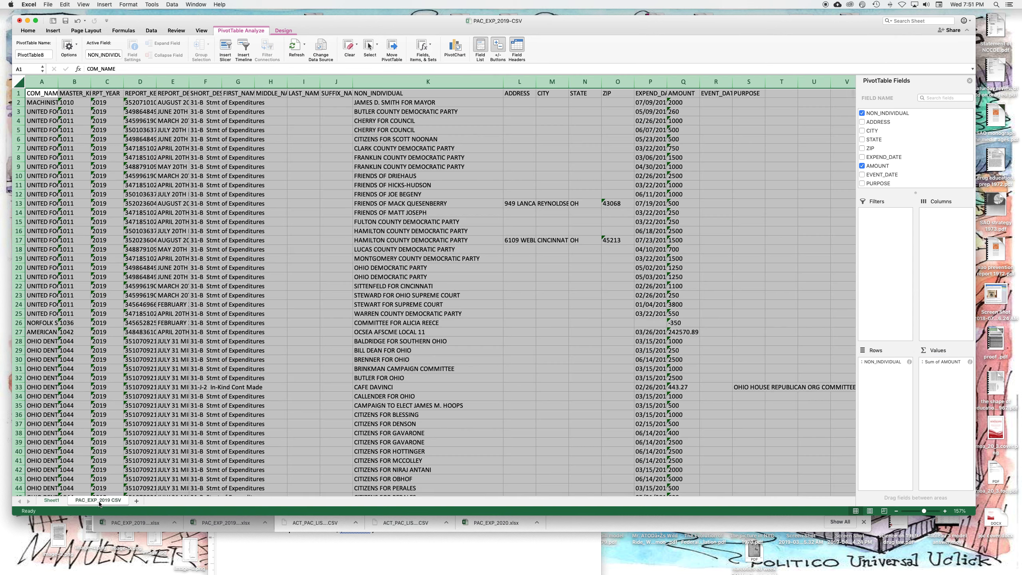
click(682, 110)
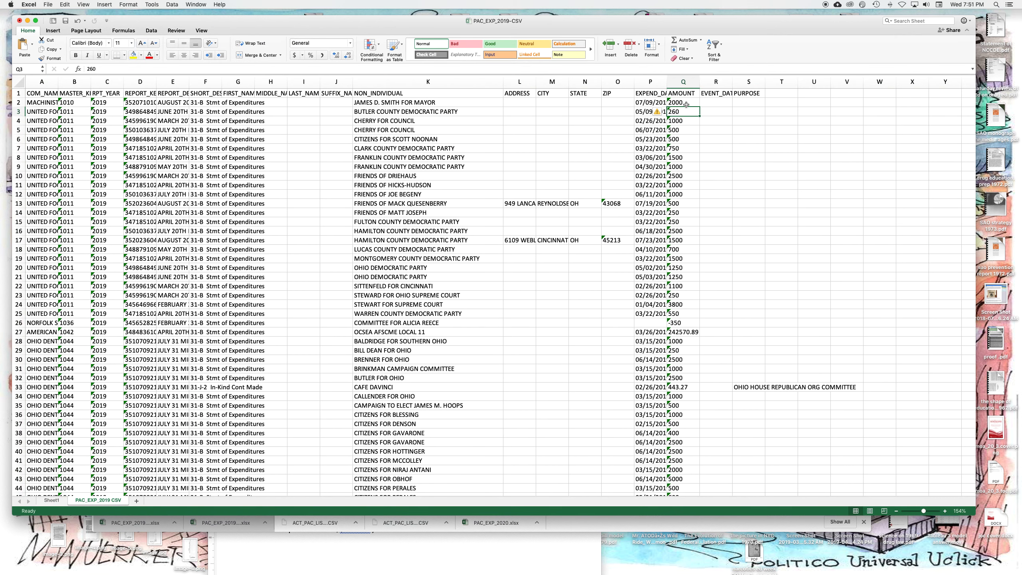
click(663, 113)
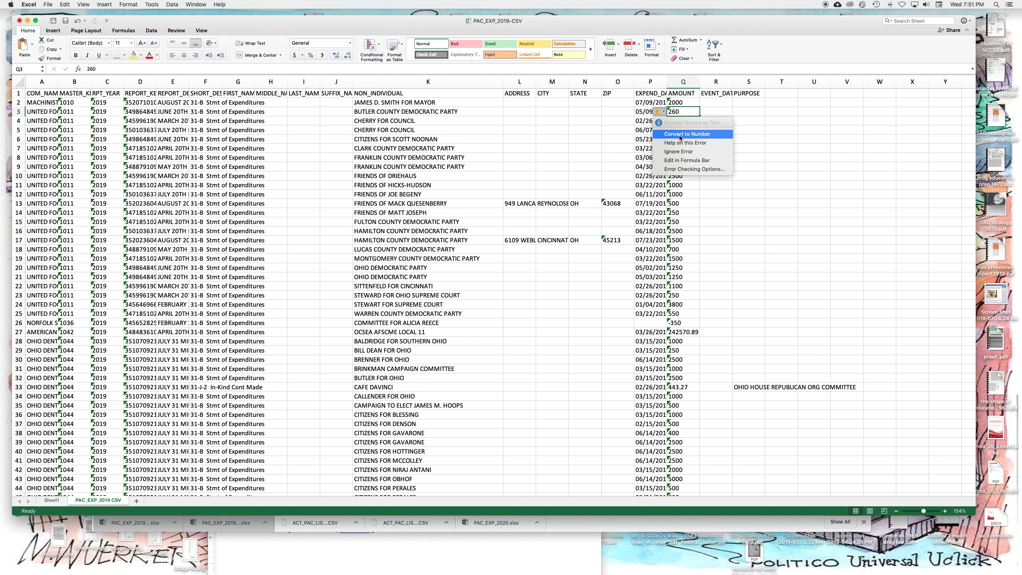
click(686, 82)
click(686, 82)
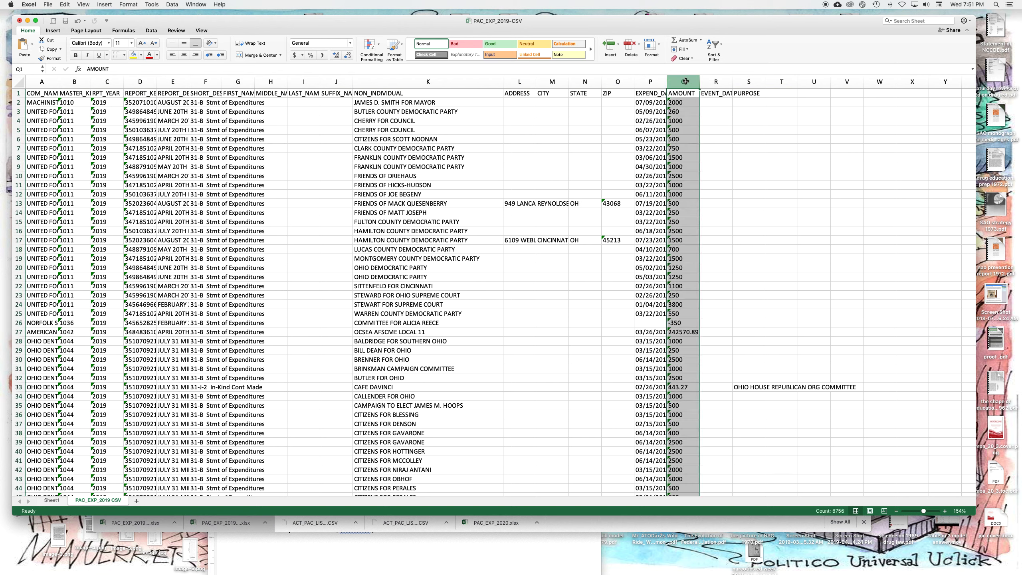
click(171, 5)
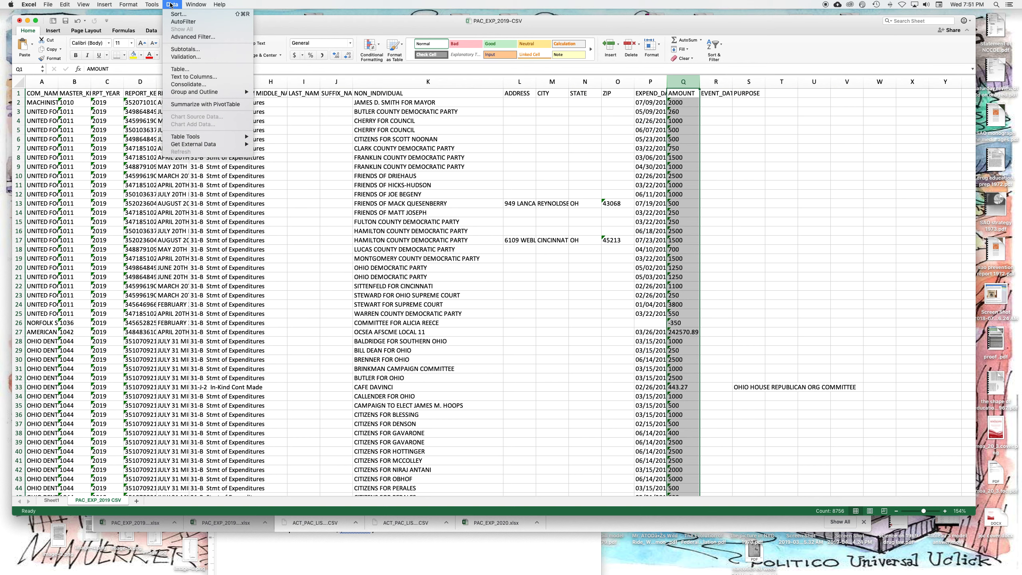
click(196, 78)
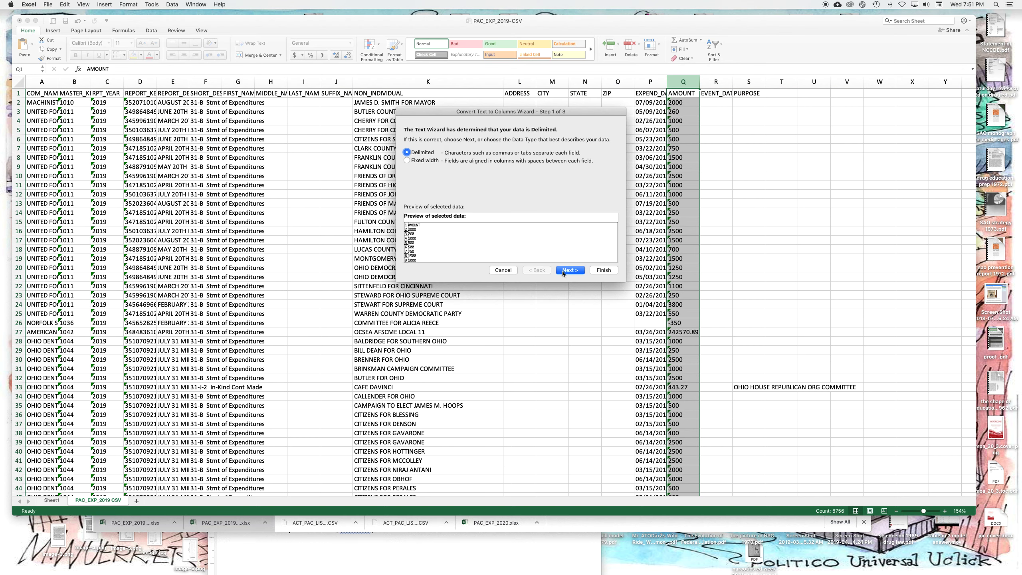
click(603, 271)
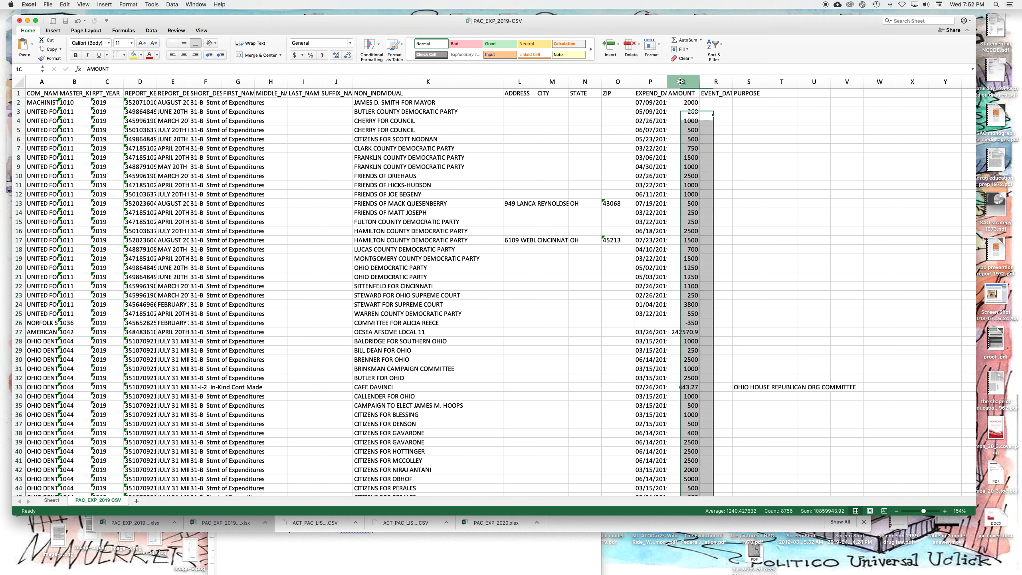
Select the entire PAC_EXP_2019 CSV sheet and create a second PivotTable from it on a new worksheet
click(172, 4)
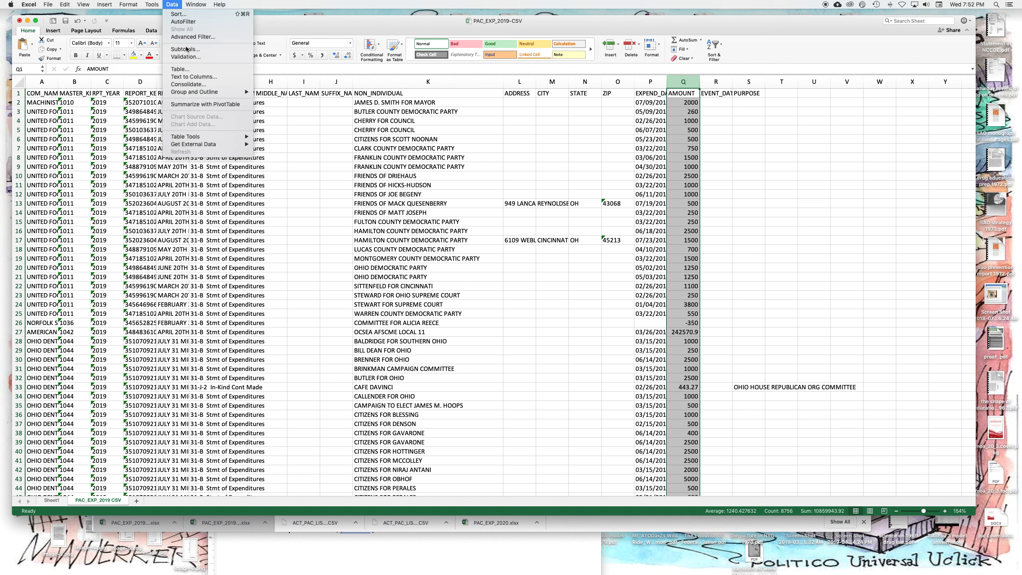
click(778, 110)
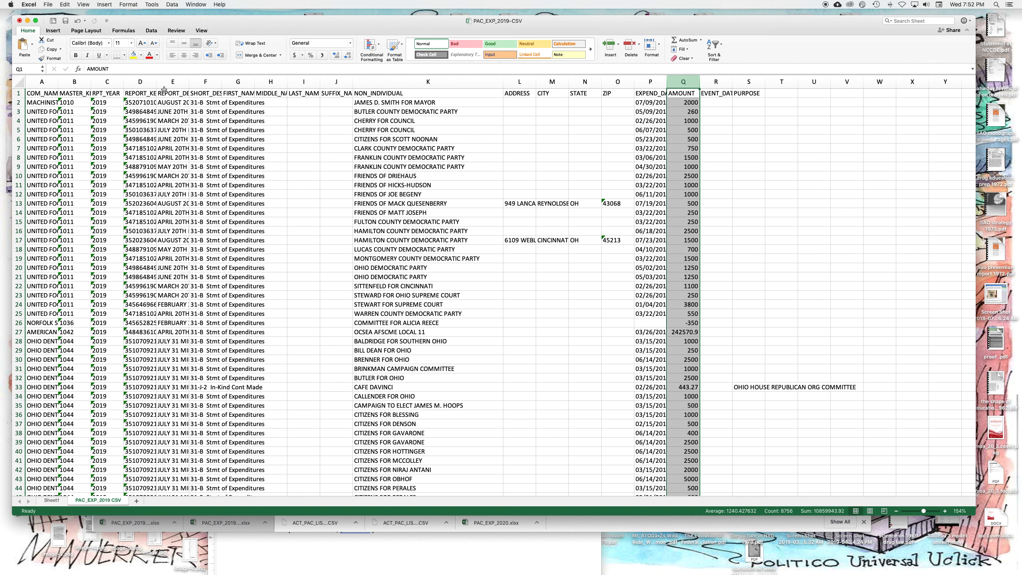
click(14, 77)
click(172, 4)
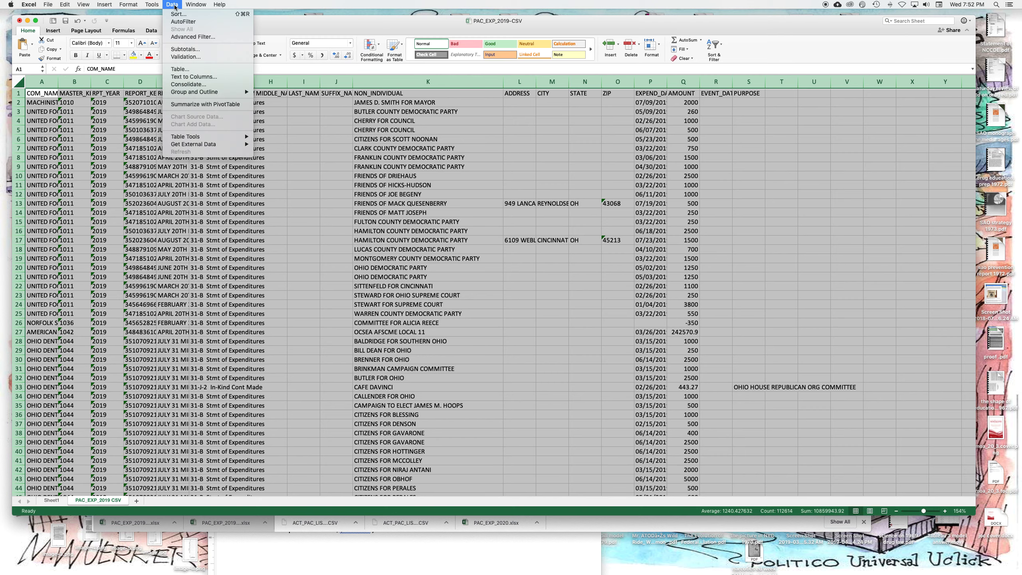
click(191, 105)
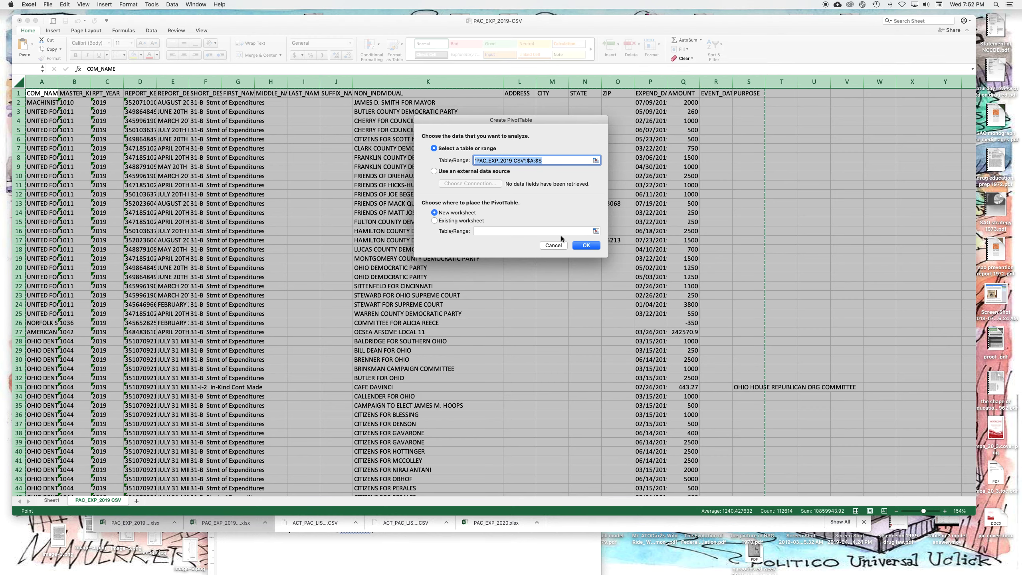
click(586, 245)
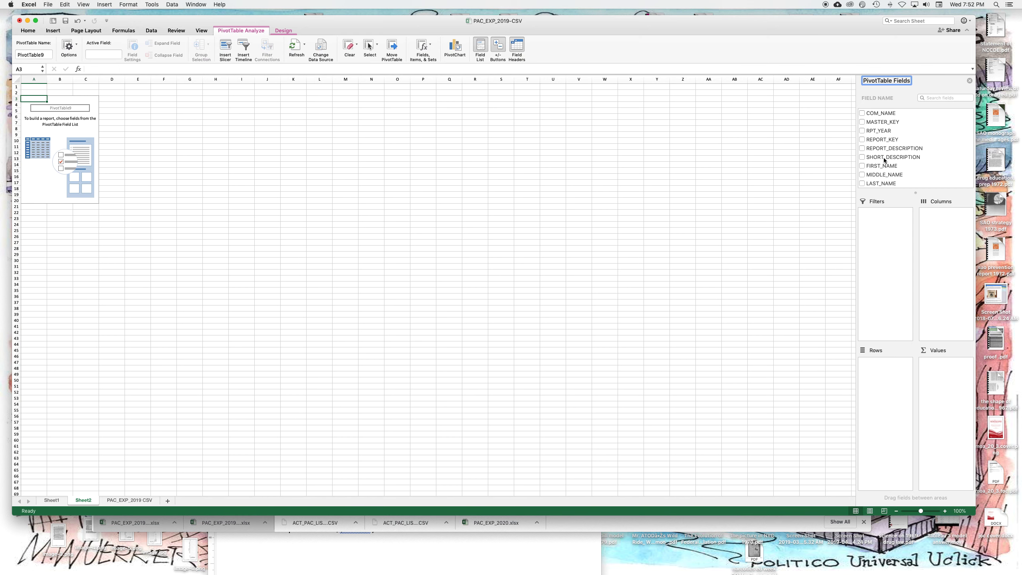
Set up the second PivotTable with NON_INDIVIDUAL as rows and AMOUNT as values, summarized by Sum
scroll(883, 157, down, 3)
drag(885, 175, 911, 358)
scroll(909, 164, down, 7)
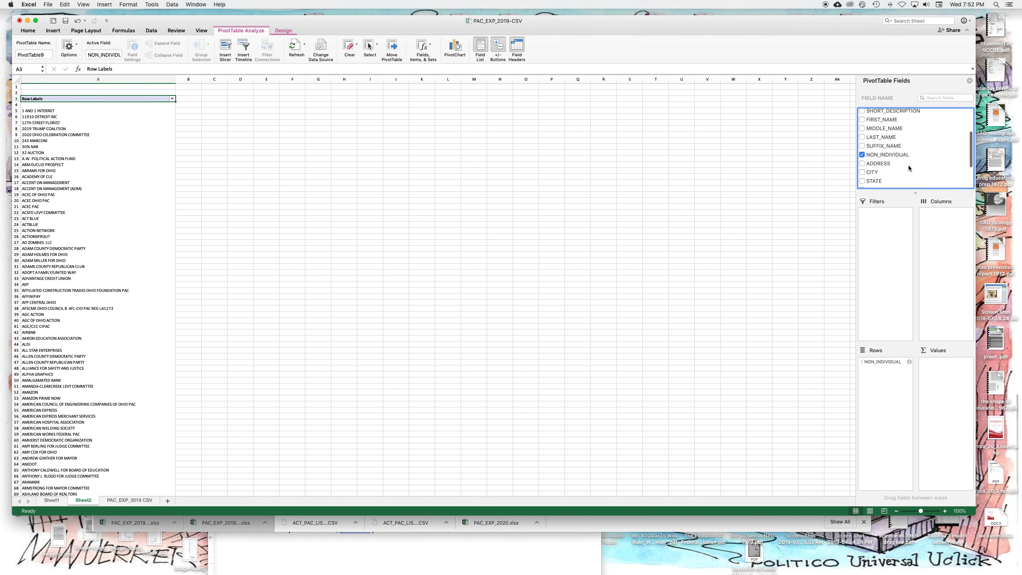
drag(880, 167, 937, 375)
click(970, 361)
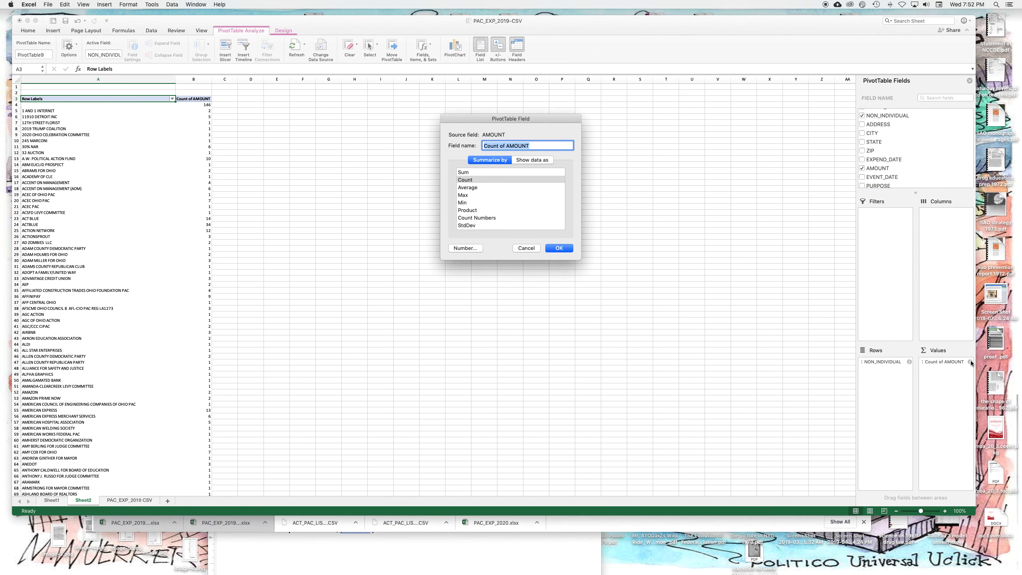
click(463, 174)
click(557, 249)
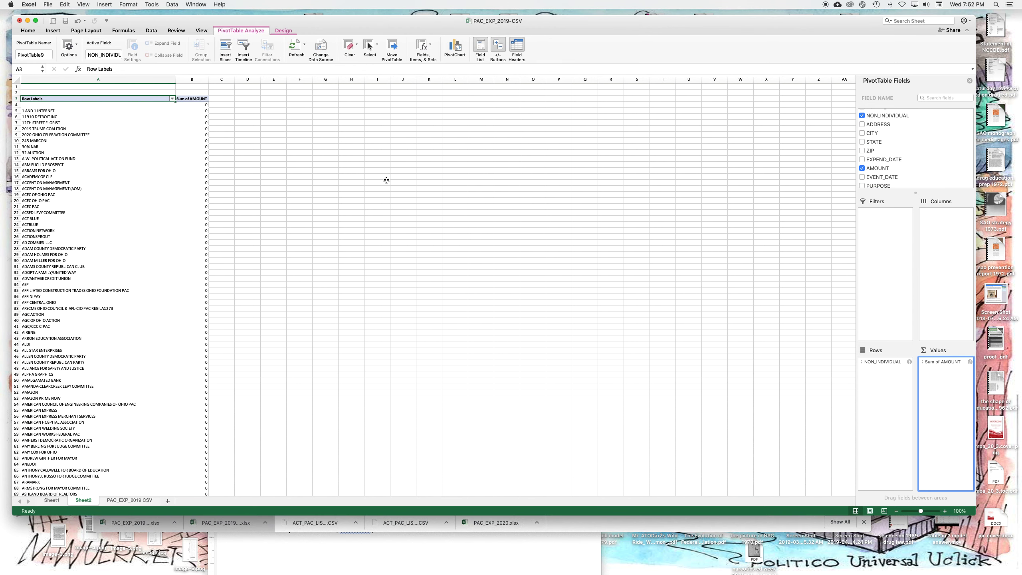
Refresh the PivotTable on Sheet2 so it uses the converted amounts, and enlarge the sheet for easier reading
scroll(322, 205, down, 1)
scroll(333, 144, up, 1)
scroll(334, 143, right, 1)
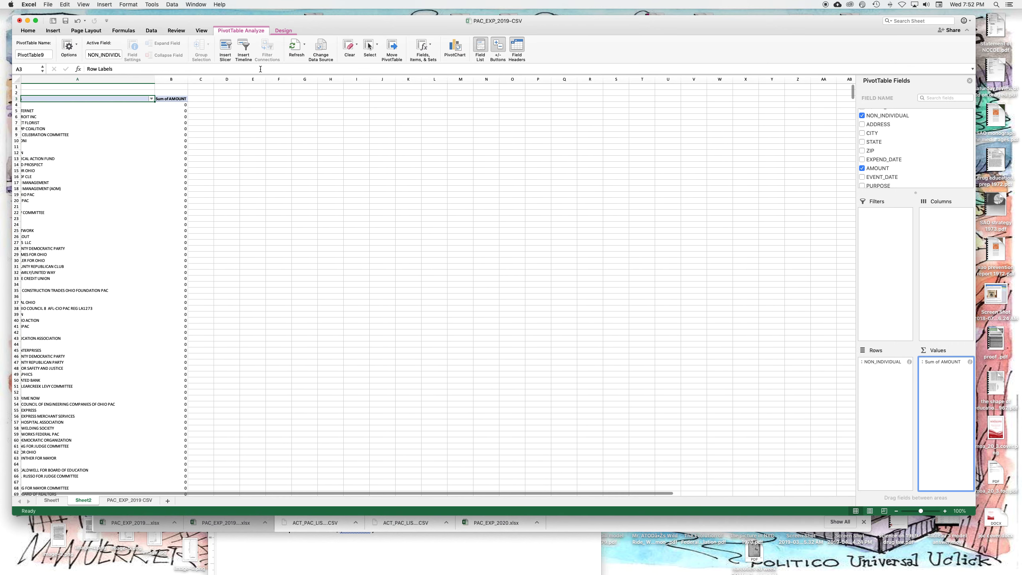
click(297, 51)
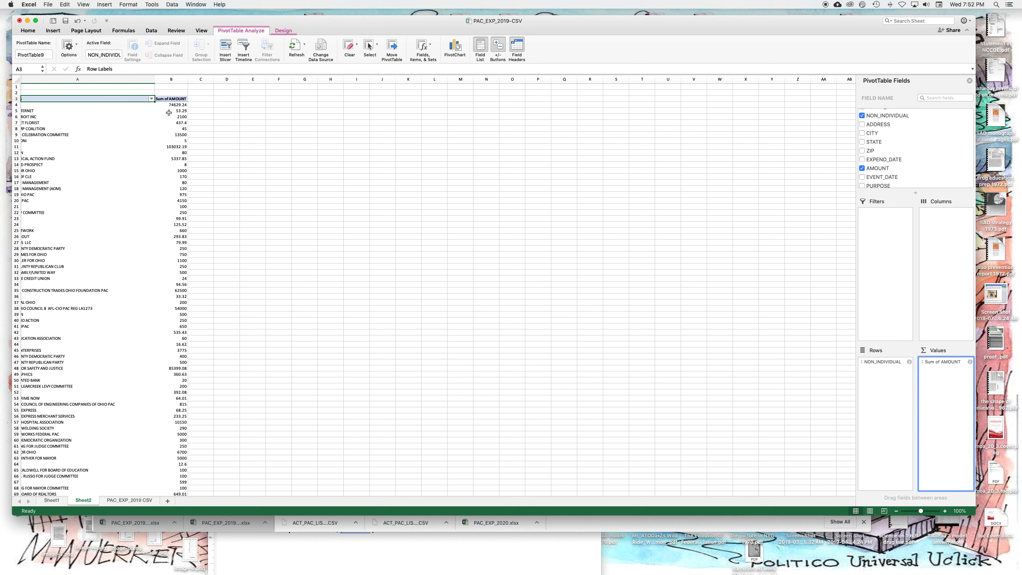
scroll(172, 90, left, 1)
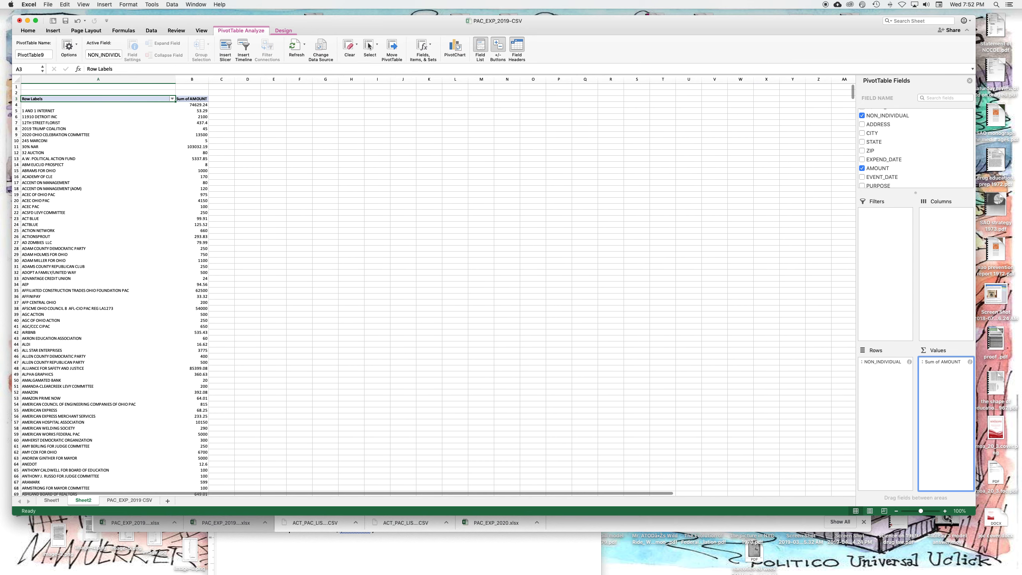
drag(922, 512, 924, 512)
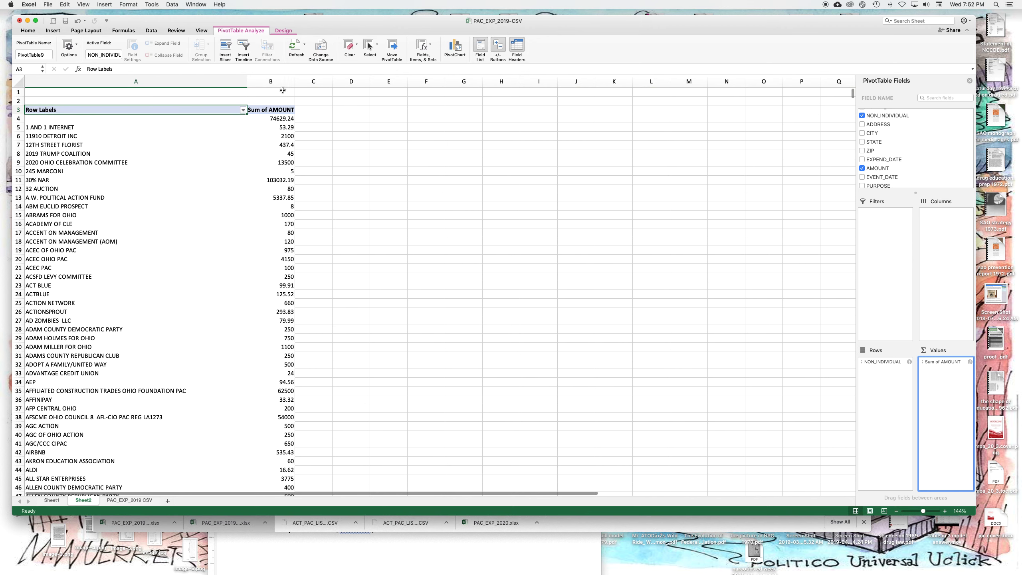
Sort the PivotTable rows in descending order by Sum of AMOUNT and move the sort window clear of the data
scroll(244, 111, down, 1)
click(243, 109)
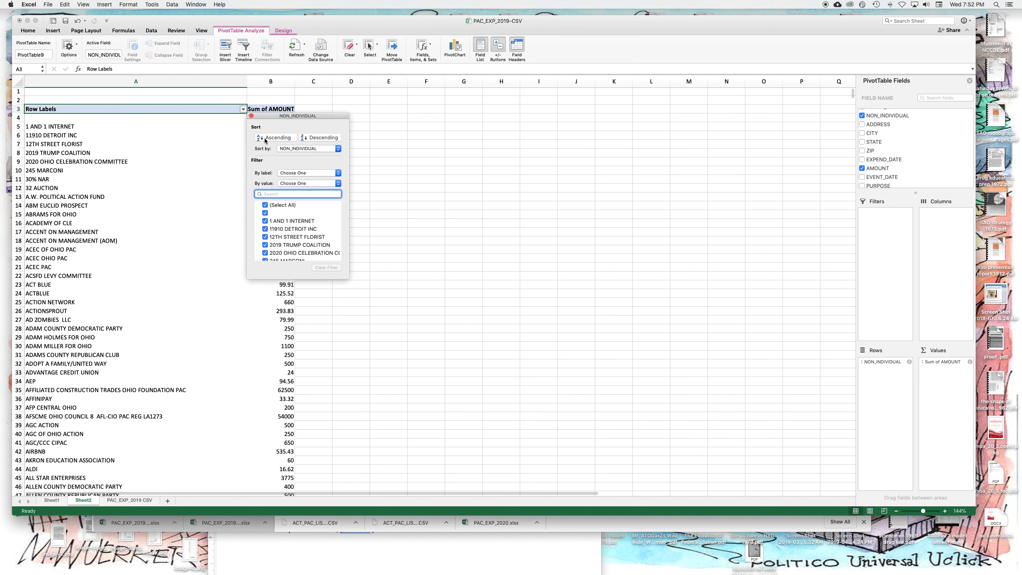
click(315, 138)
click(335, 149)
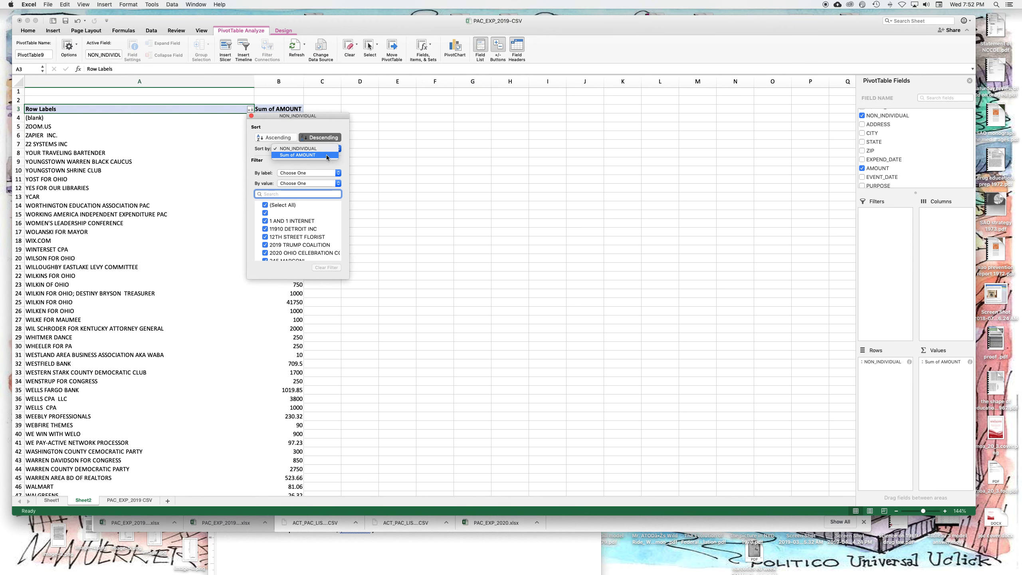
click(326, 155)
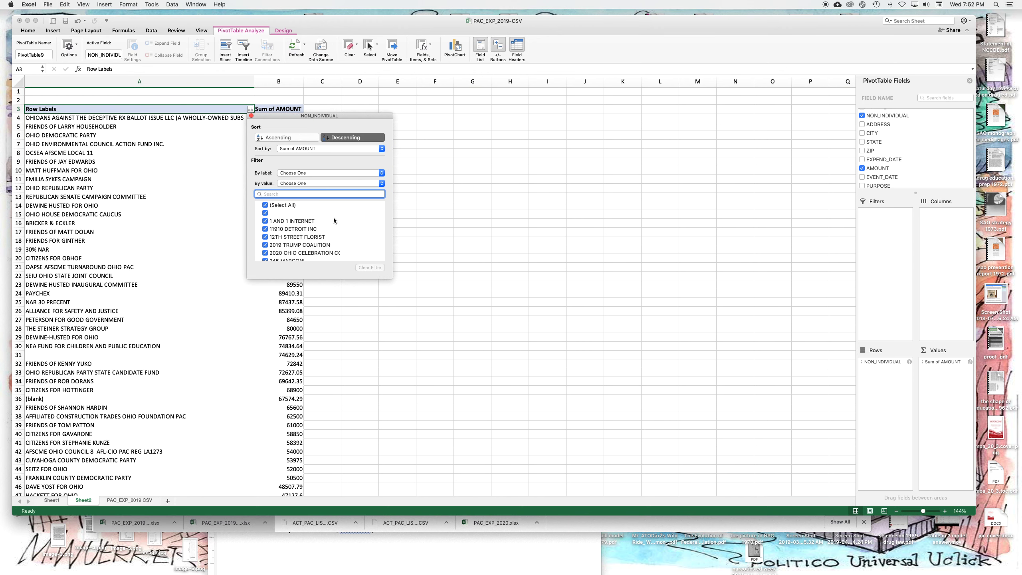
drag(263, 119, 615, 374)
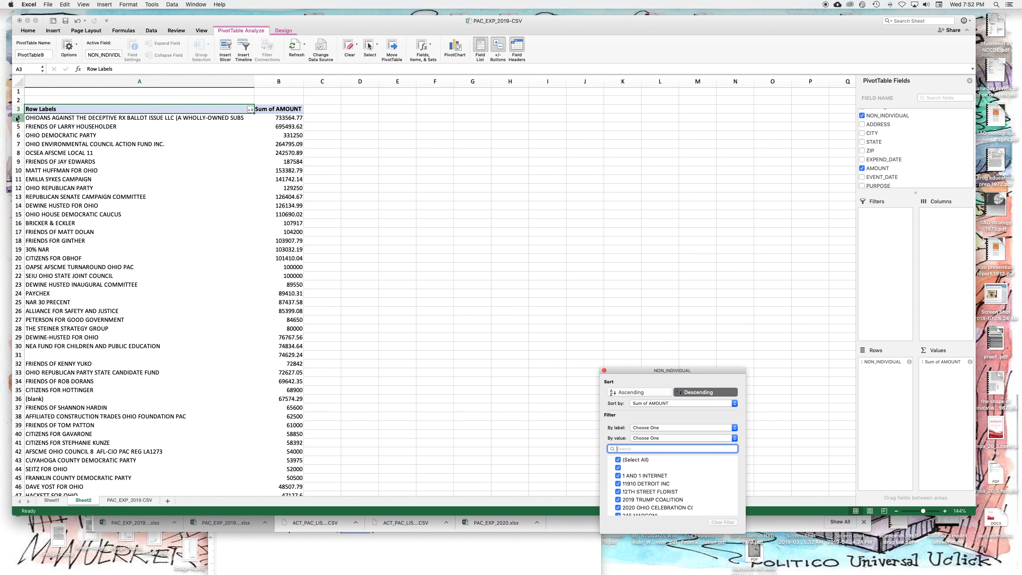
Close the sort settings, check the top-ranked recipient's row and widen the Sum of AMOUNT column
key(Escape)
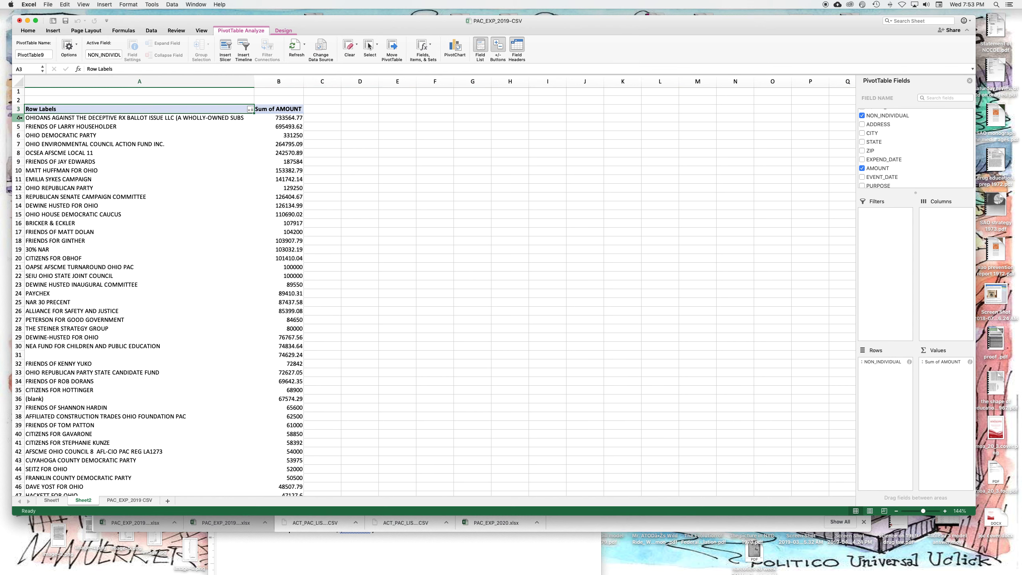
click(19, 117)
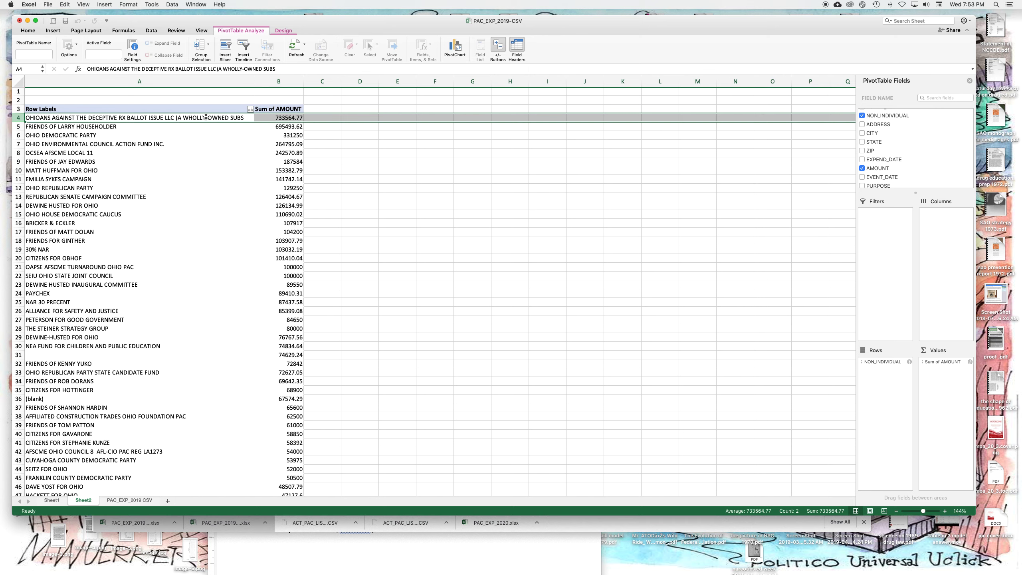
scroll(235, 118, down, 1)
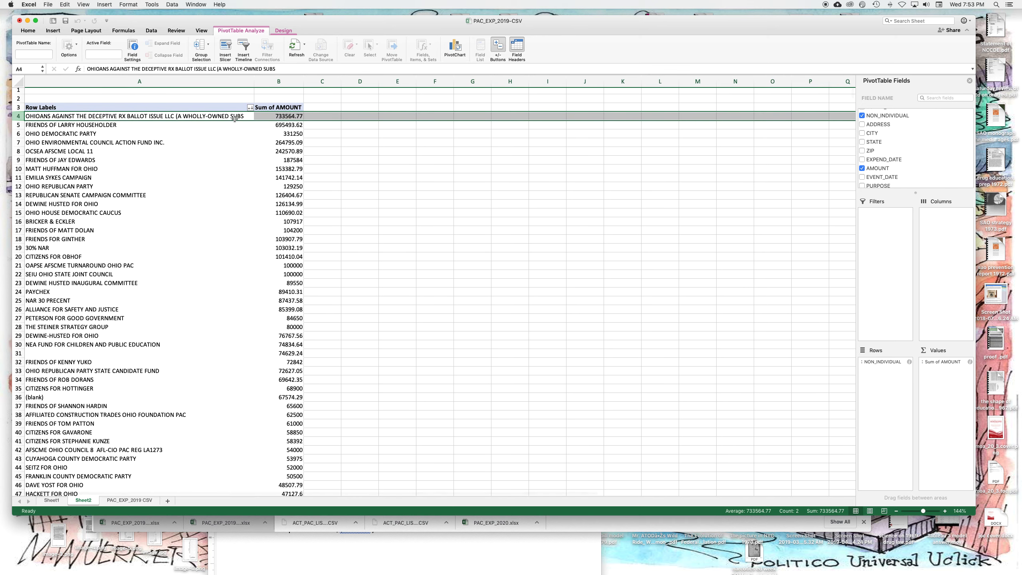
click(289, 125)
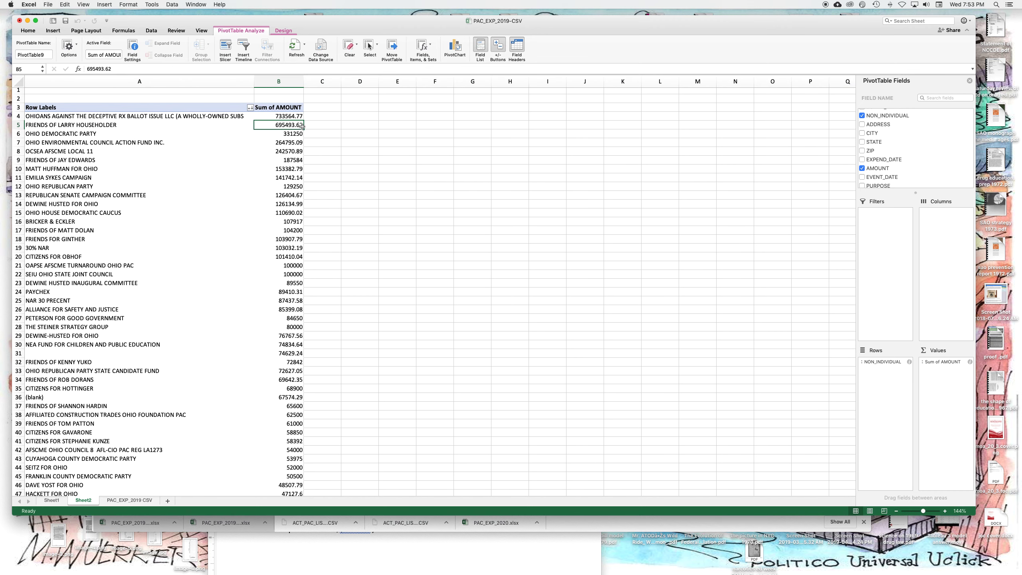
scroll(304, 132, down, 1)
drag(304, 82, 337, 81)
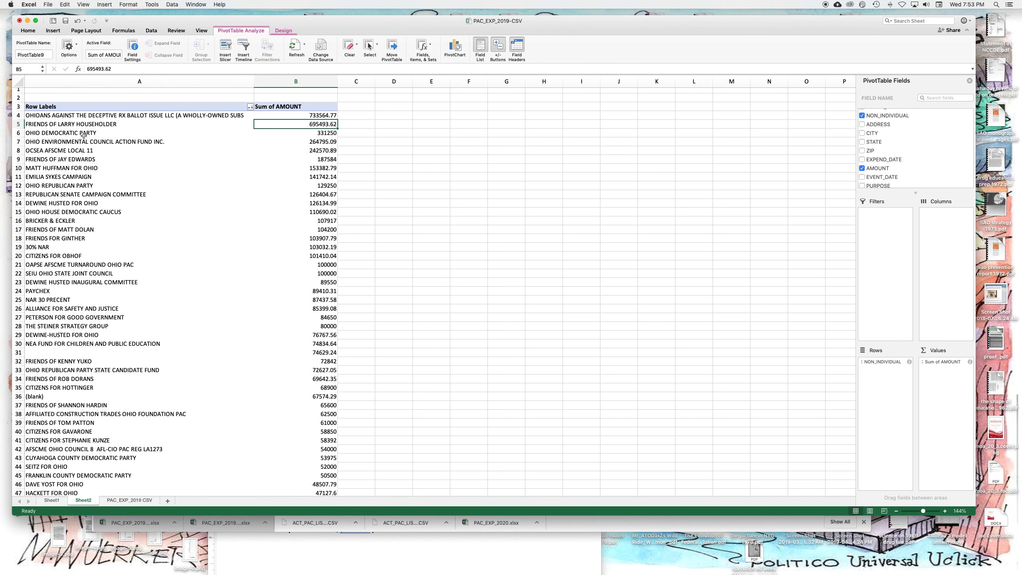
Examine the ranked recipients in the PivotTable, including the unlabelled row 31 and the (blank) row, and return to the top recipient
click(17, 132)
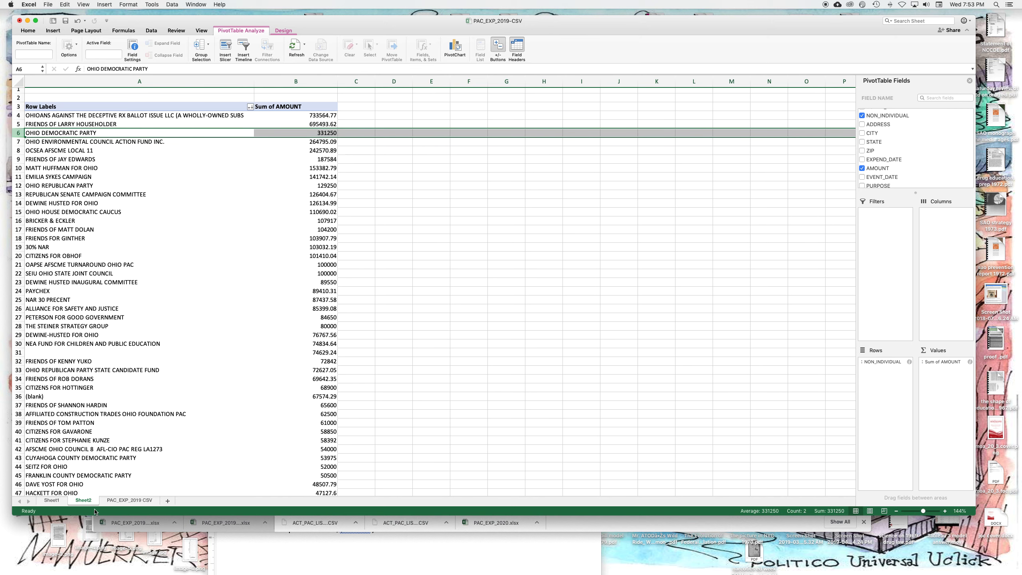
click(49, 353)
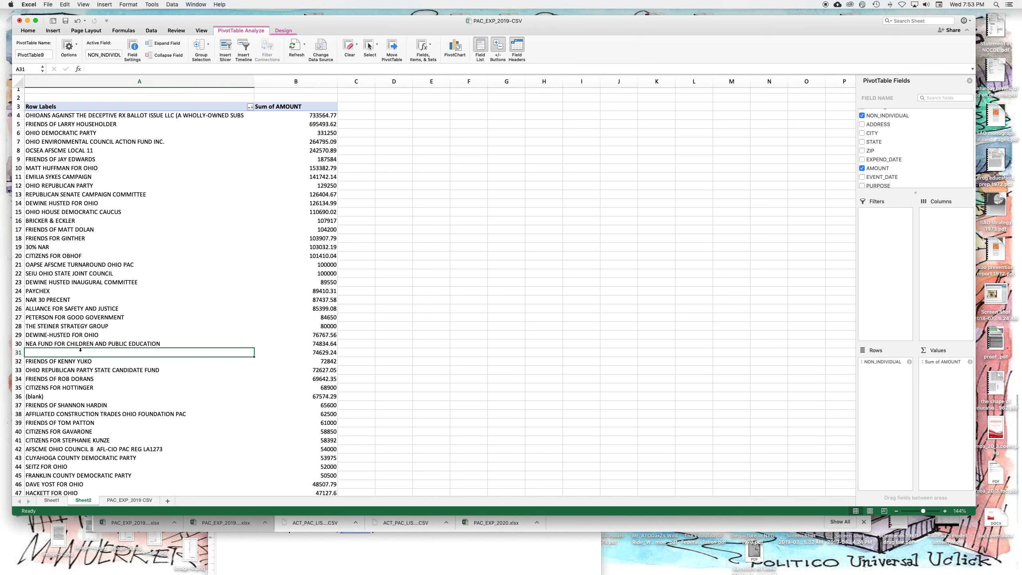
scroll(81, 349, right, 1)
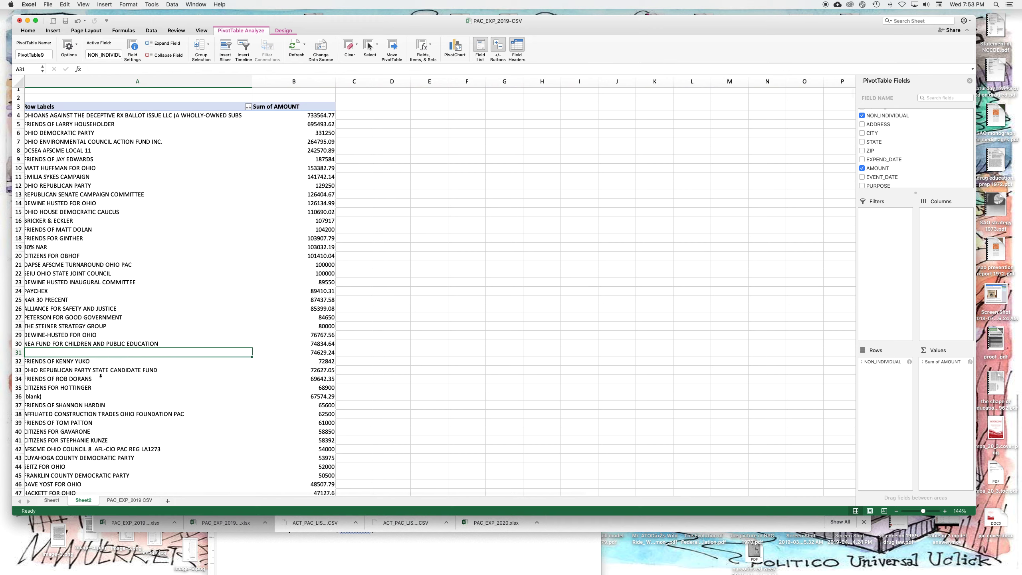
scroll(114, 406, down, 1)
scroll(113, 405, down, 1)
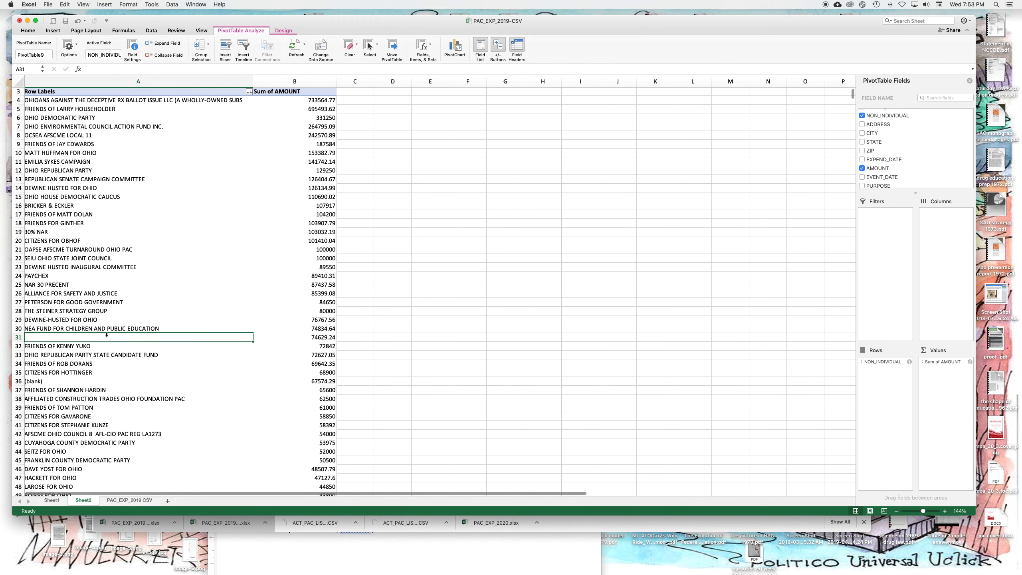
scroll(98, 340, down, 1)
scroll(98, 339, down, 10)
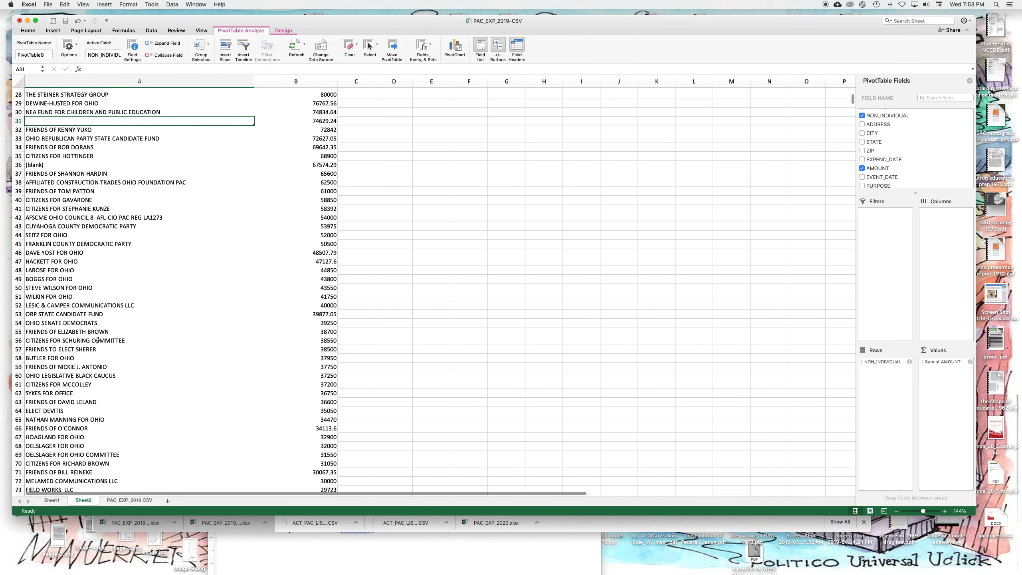
scroll(92, 248, up, 3)
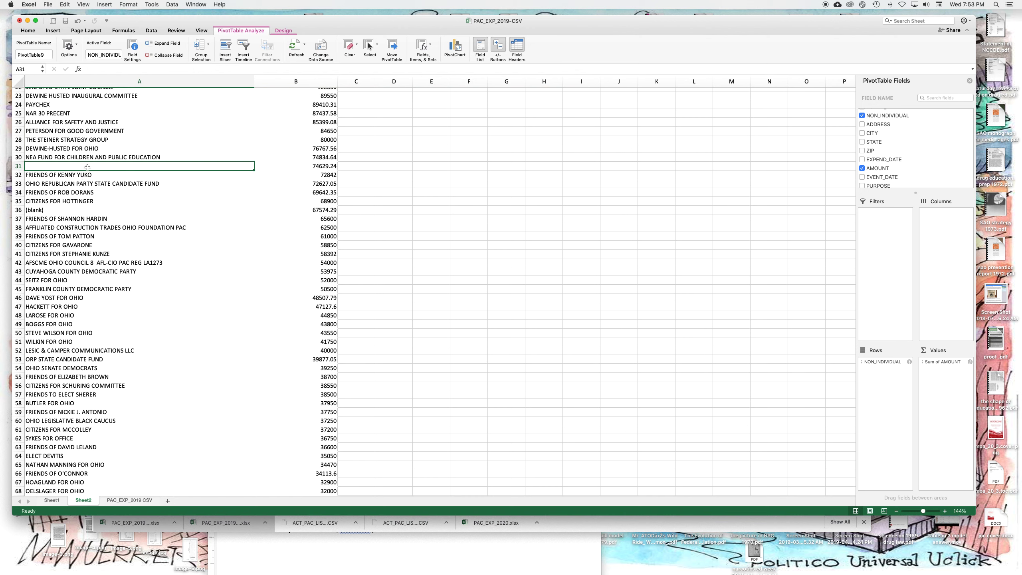
click(52, 211)
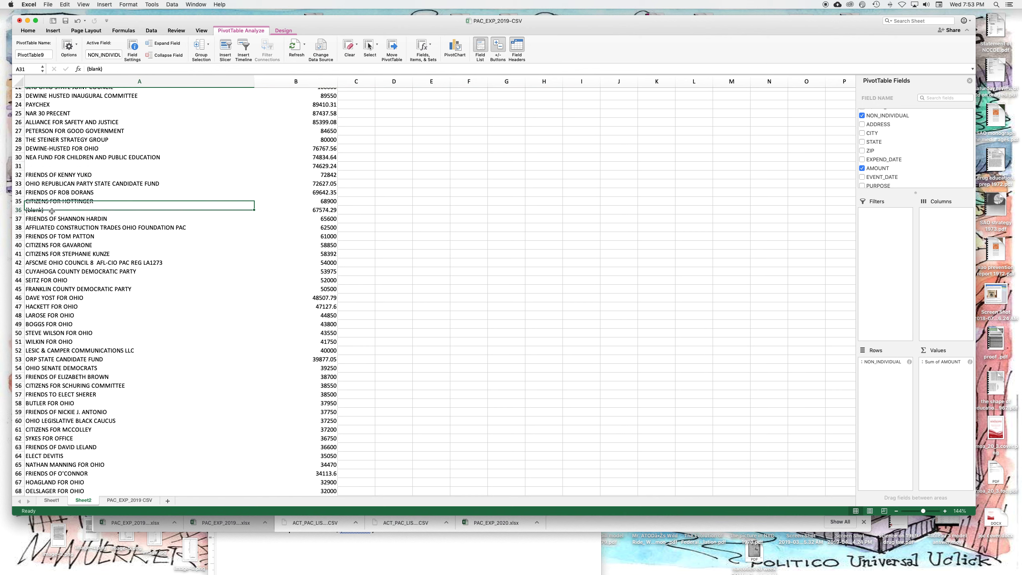
click(54, 166)
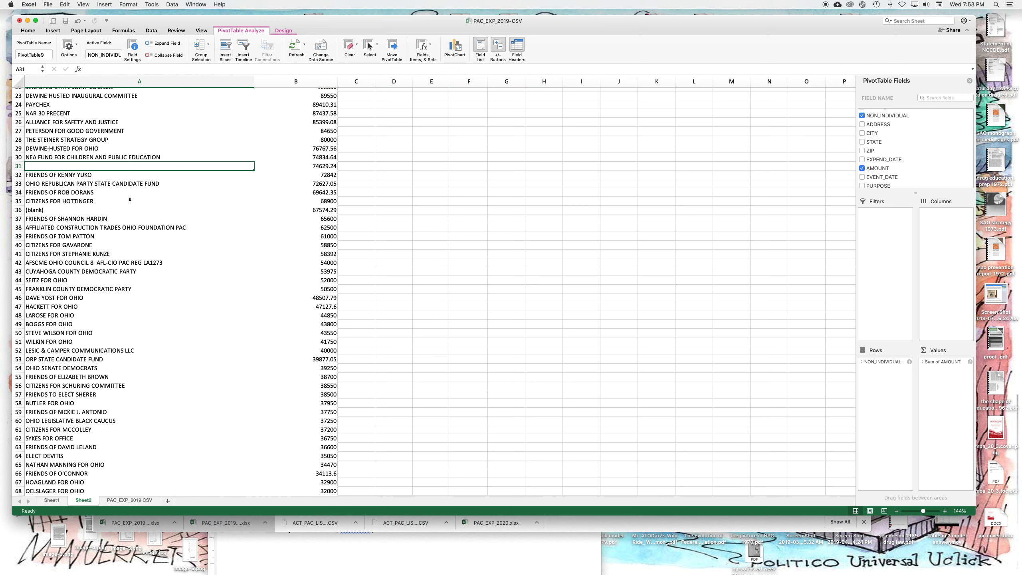
scroll(127, 422, up, 7)
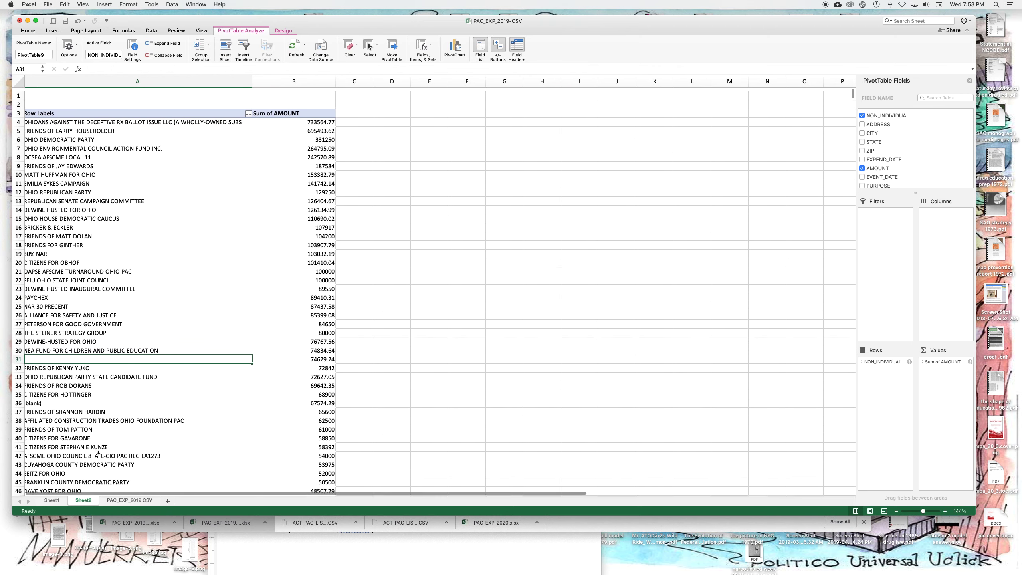
scroll(87, 218, left, 1)
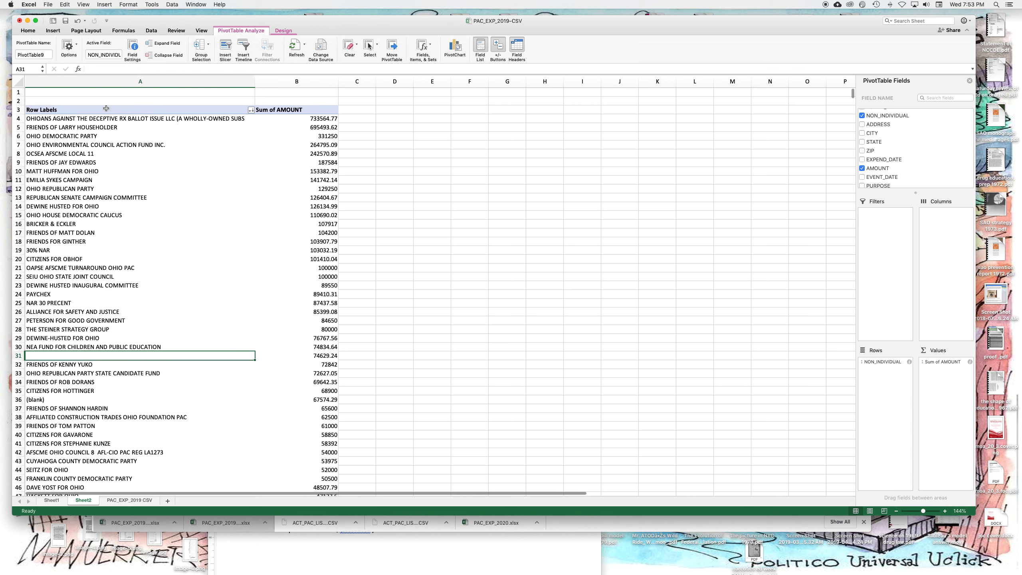
click(46, 121)
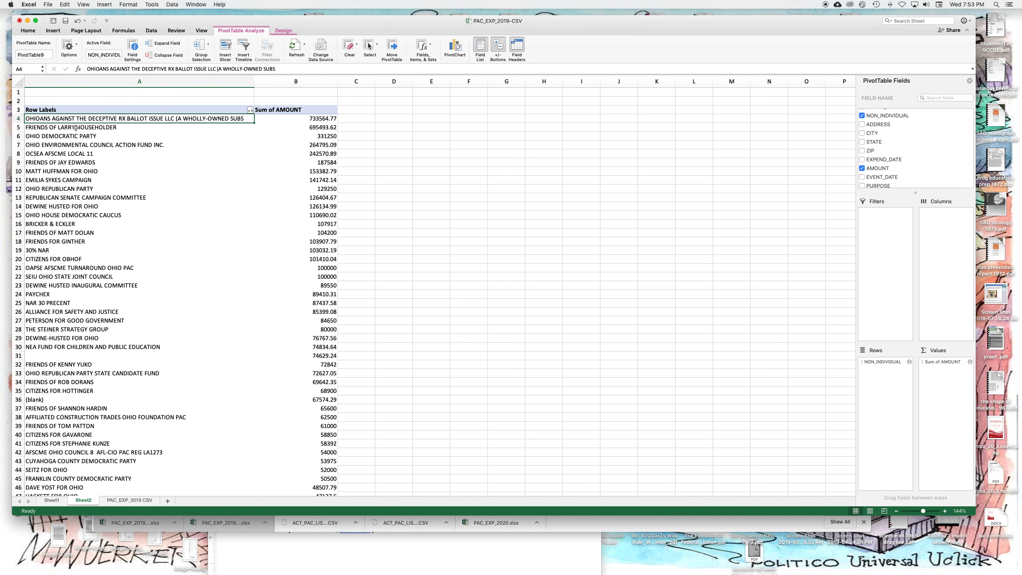